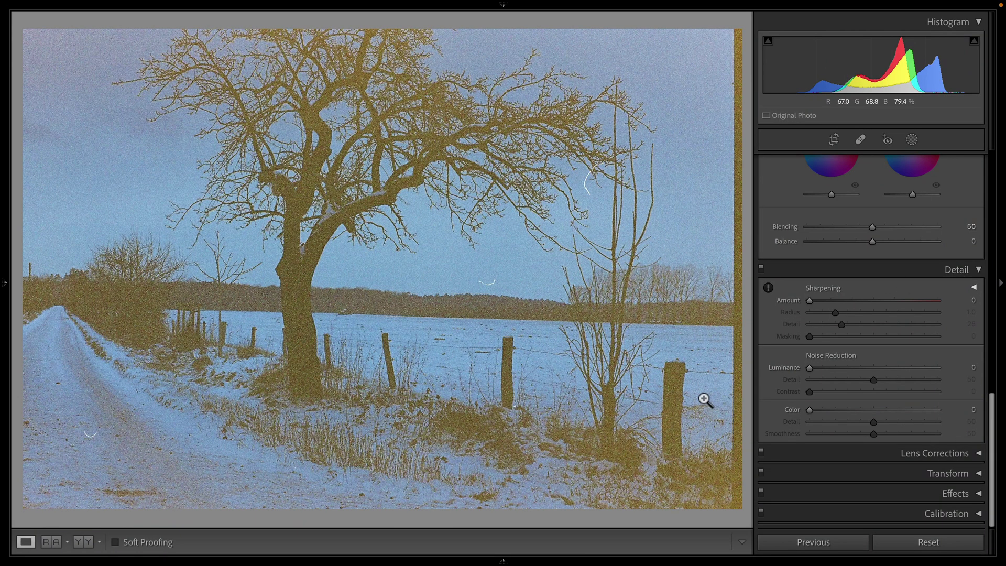
Step: Browse past the flower and street photos back to the winter tree photo and view it at 1:1
key("Right")
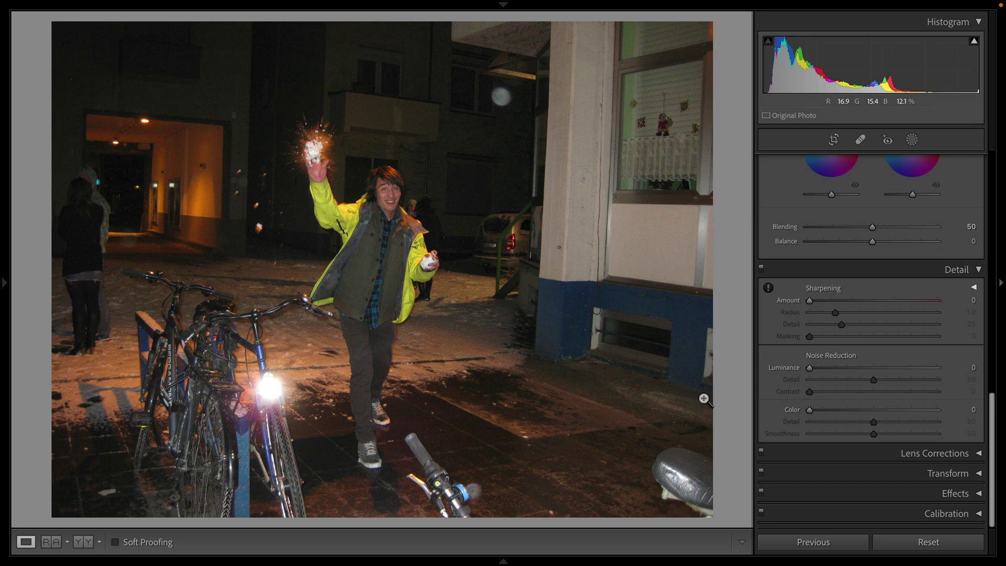
key("Right")
key("Left")
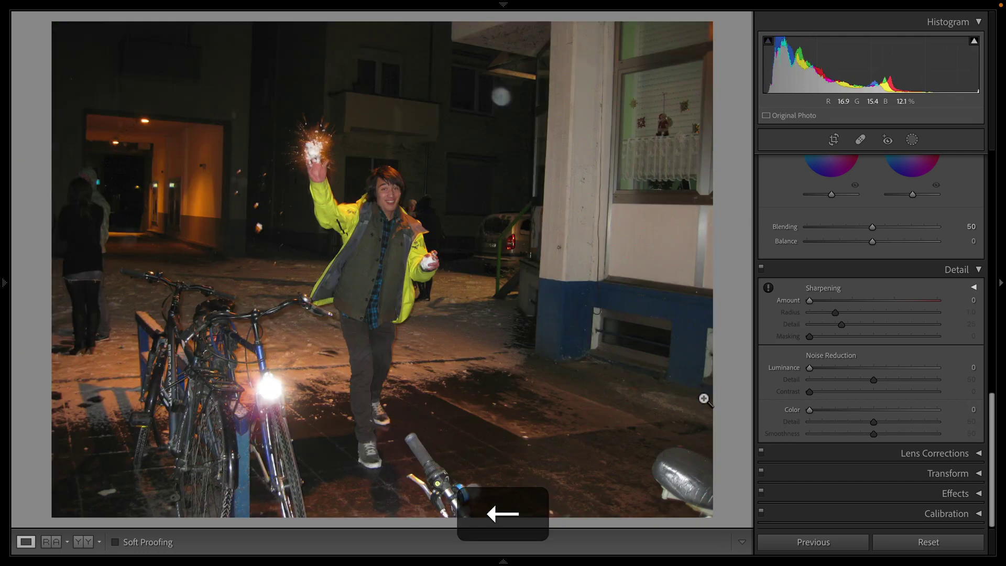
key("Left")
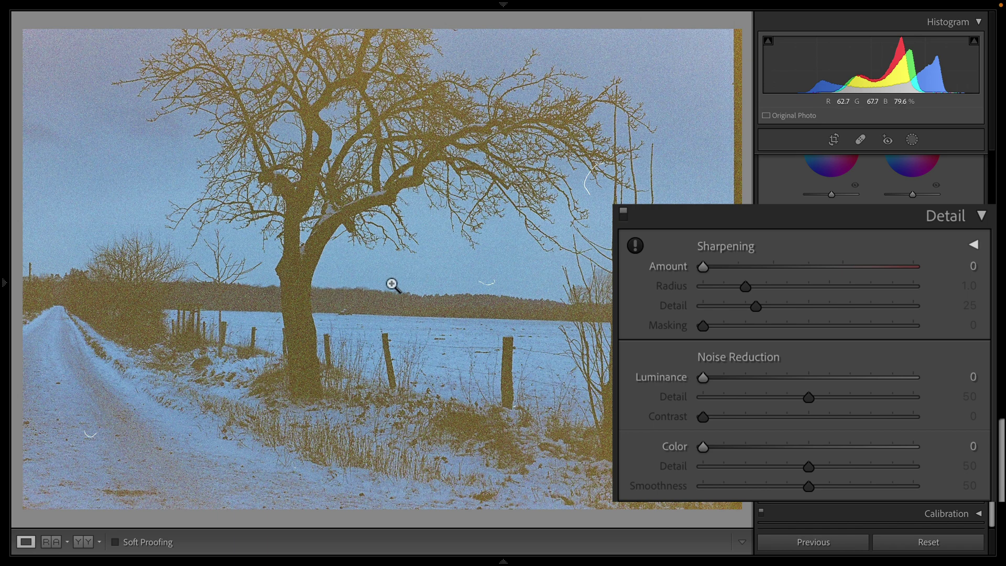
left_click(422, 258)
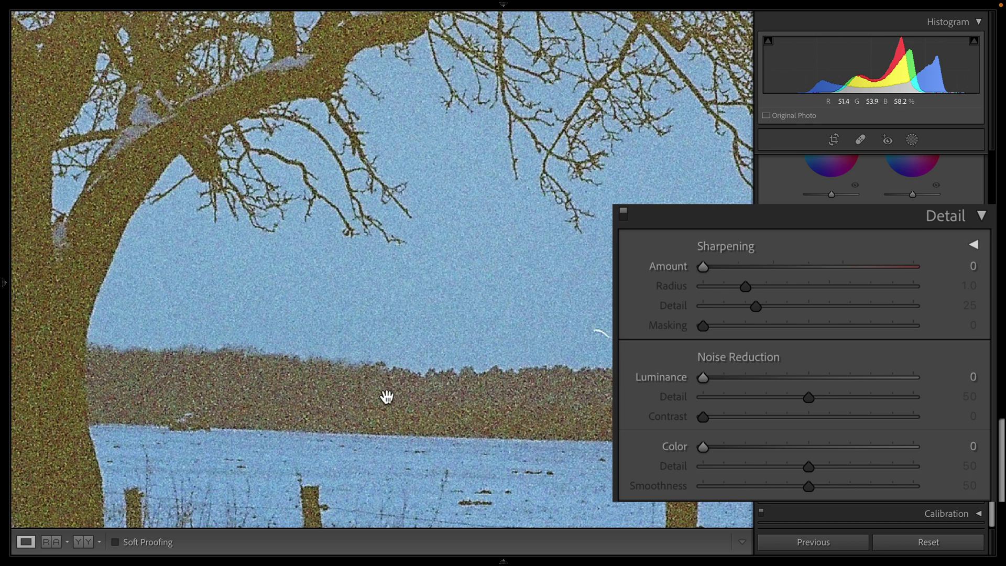
Step: Compare luminance noise reduction on the tree close-up, ending at Luminance 100 and Detail 0
left_click_drag(386, 397, 511, 348)
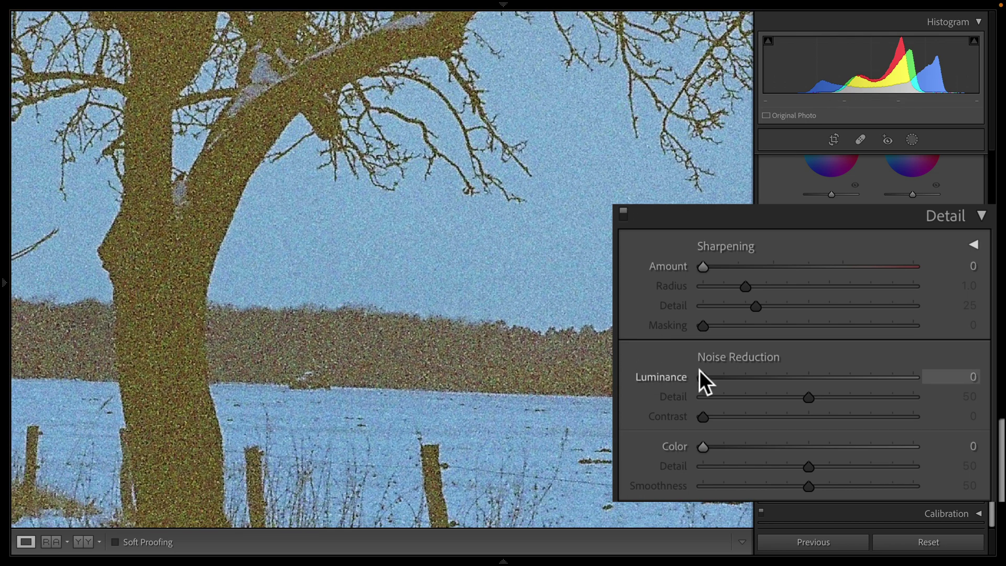
left_click_drag(702, 376, 926, 383)
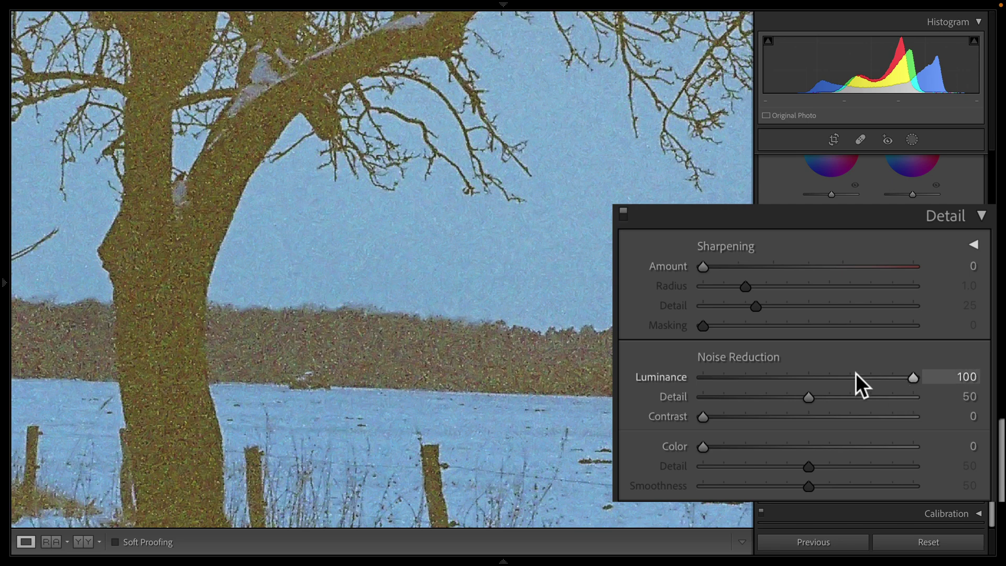
left_click_drag(855, 374, 673, 373)
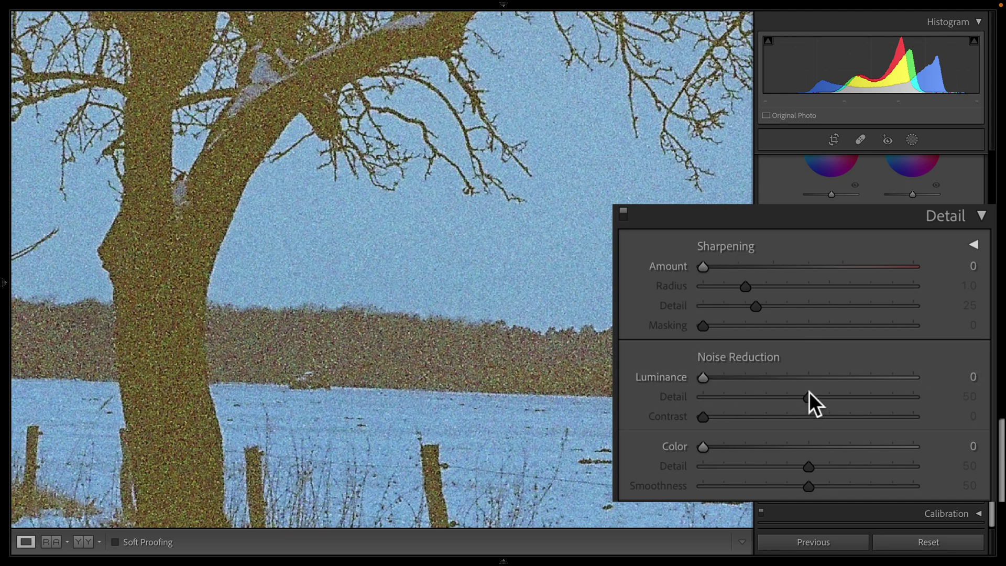
left_click_drag(723, 375, 685, 401)
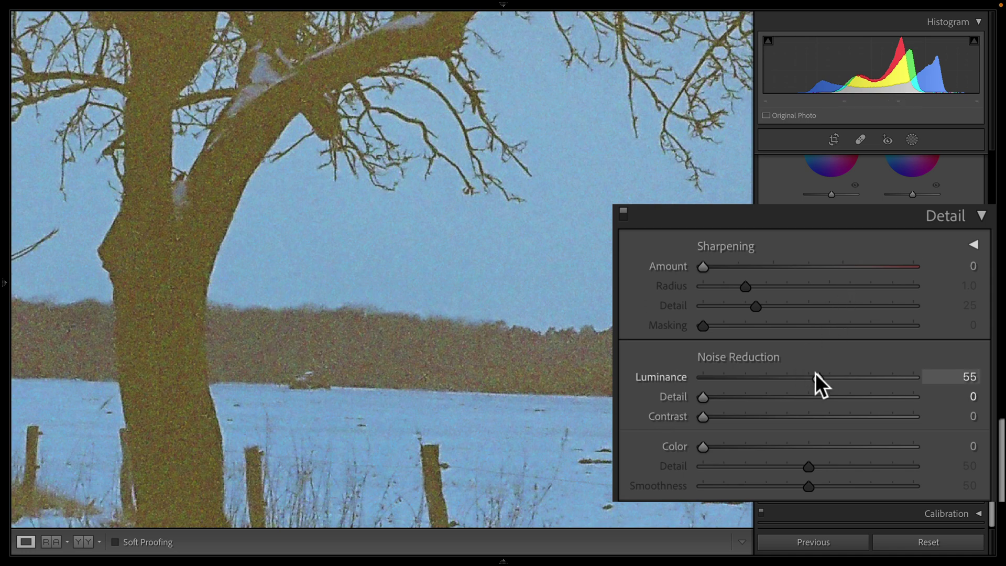
left_click_drag(814, 373, 913, 382)
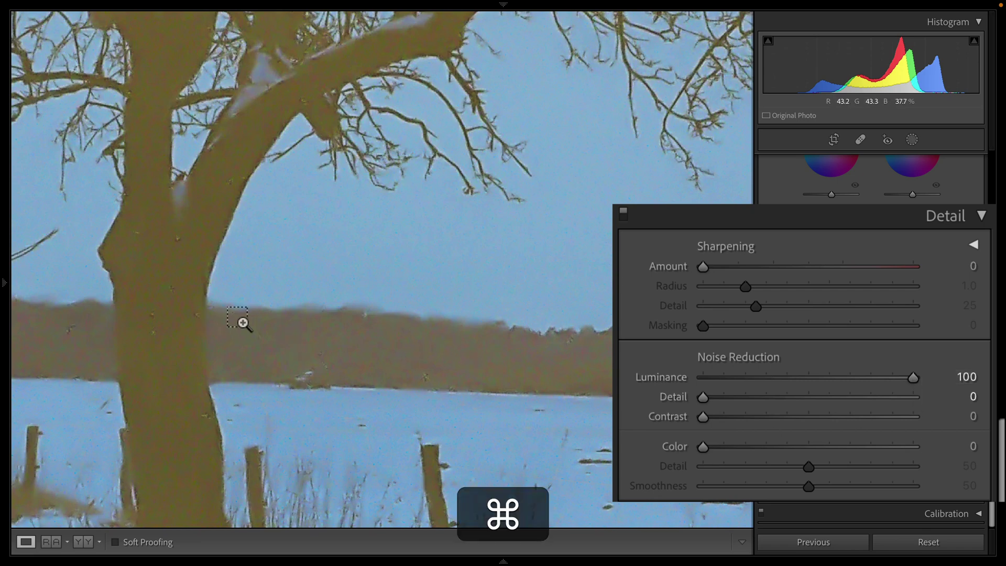
Step: Marquee-zoom onto the treeline, then toggle between fit and close-up views of the hill and sky
left_click_drag(234, 276, 498, 460)
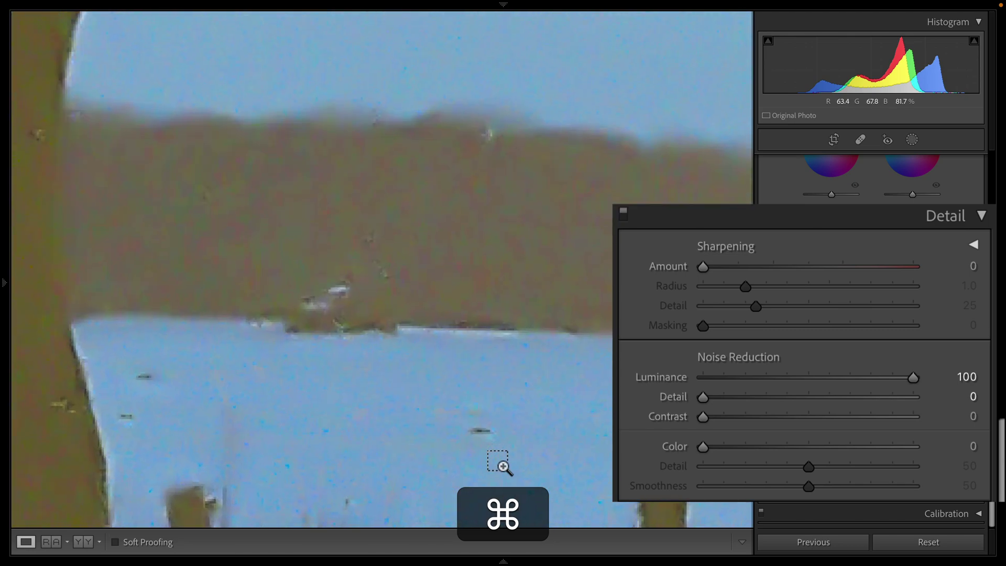
left_click(347, 285)
left_click(365, 285)
left_click(365, 285)
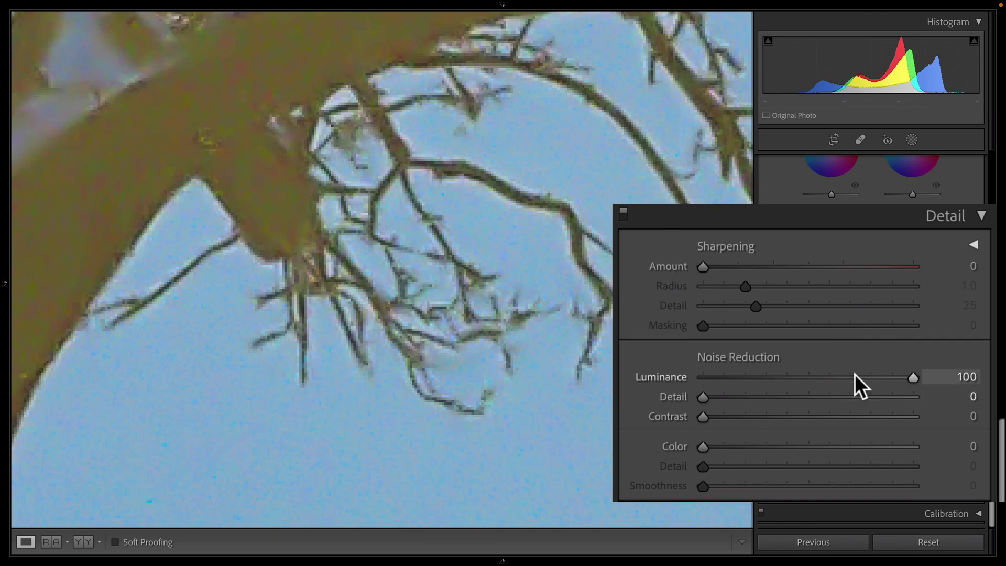
Step: Set luminance noise reduction to 94 and its Detail to 33
left_click_drag(854, 374, 902, 380)
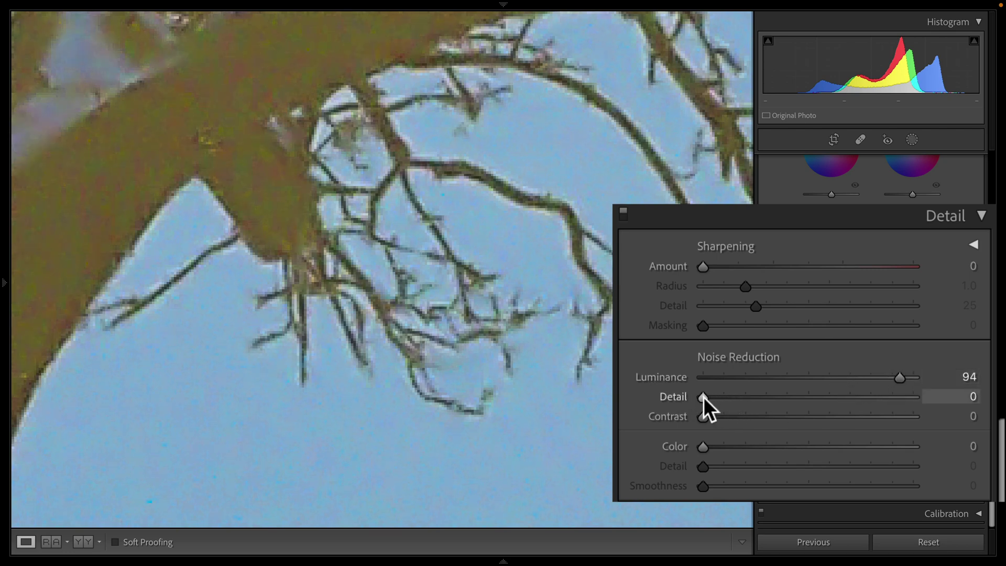
left_click_drag(703, 397, 772, 404)
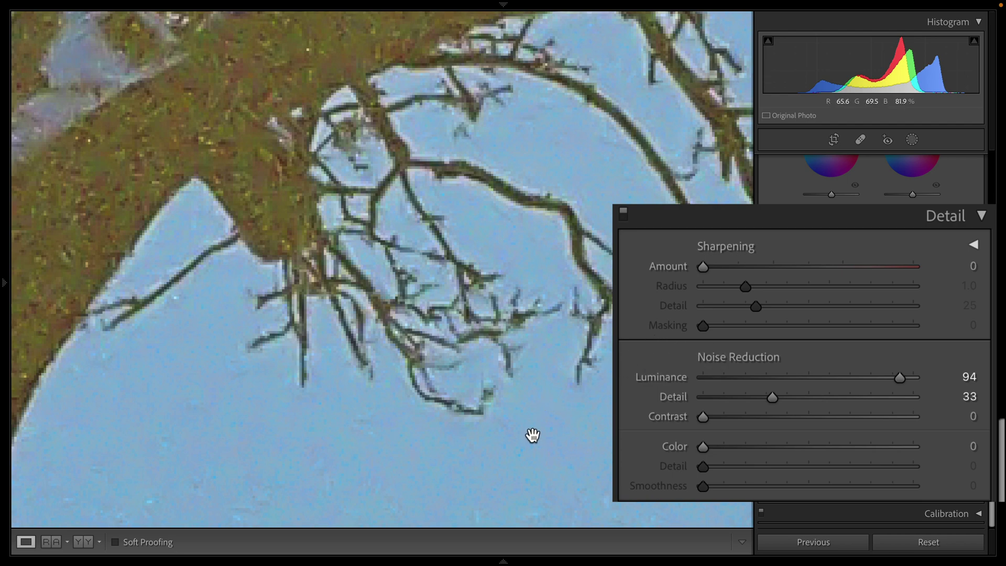
Step: Switch to the night street photo and view the man's face at 1:1
key("Right")
left_click(461, 306)
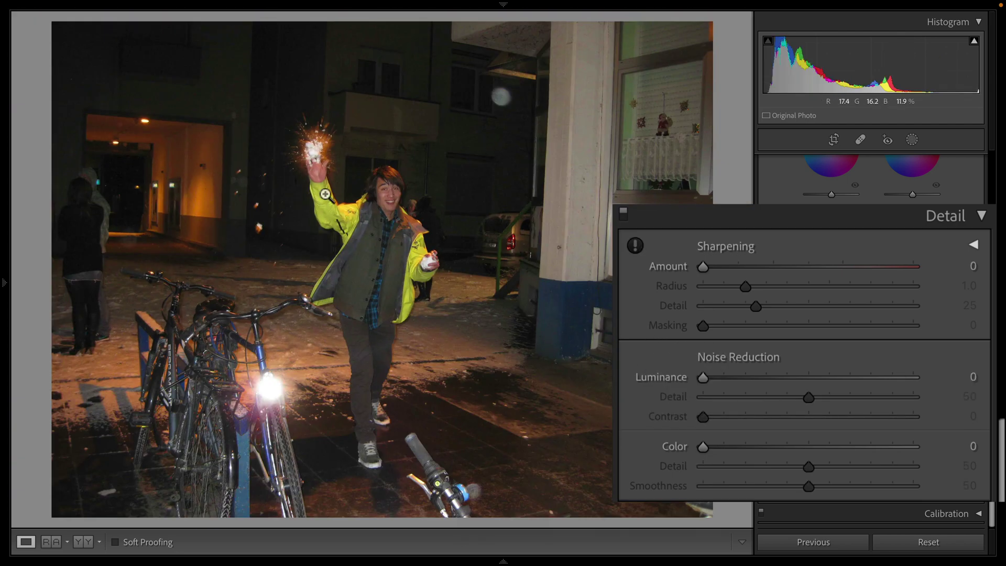
left_click(390, 181)
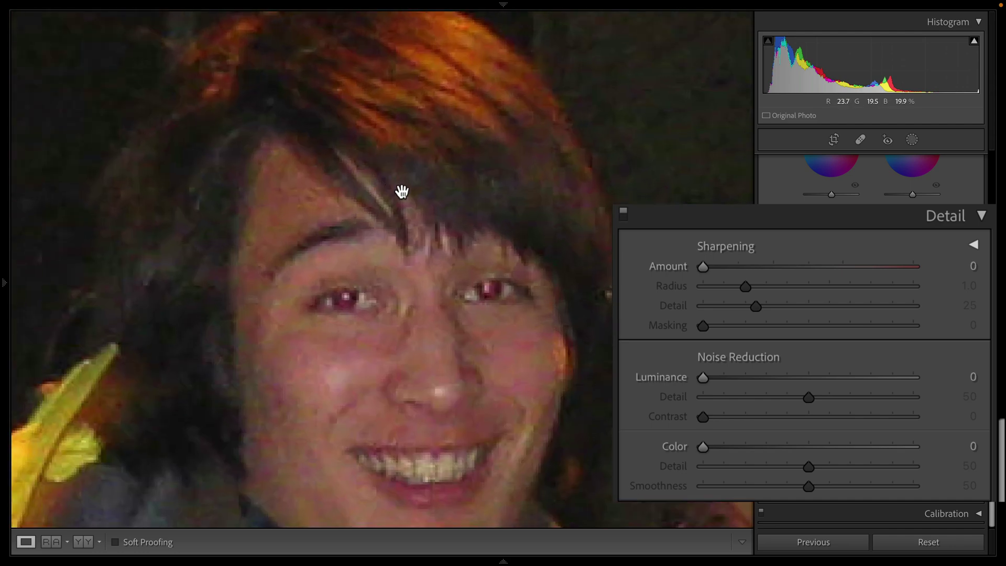
left_click_drag(351, 162, 445, 218)
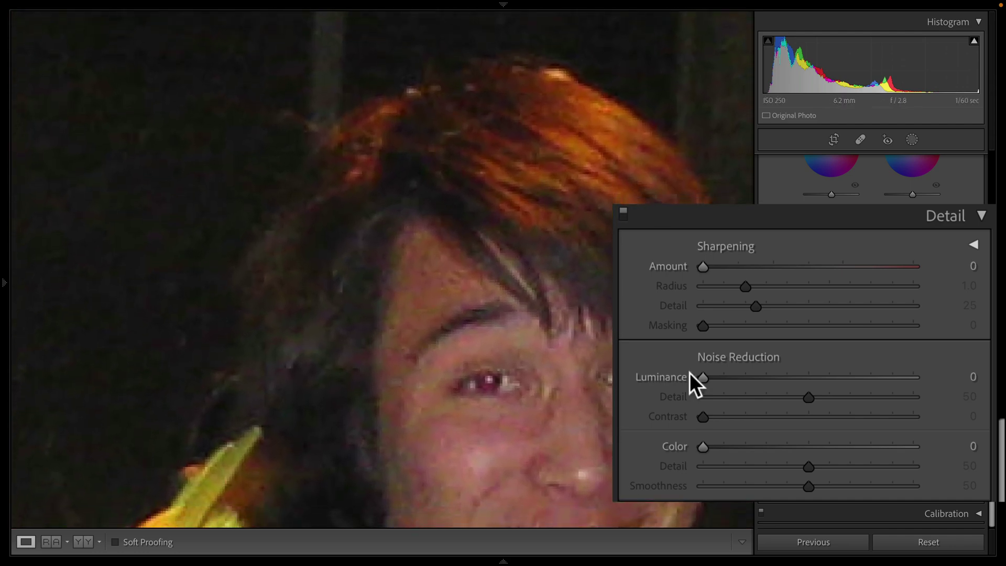
Step: Set luminance noise reduction to 55, Detail 44 and Contrast 55, then return to fit view
left_click_drag(750, 377, 697, 392)
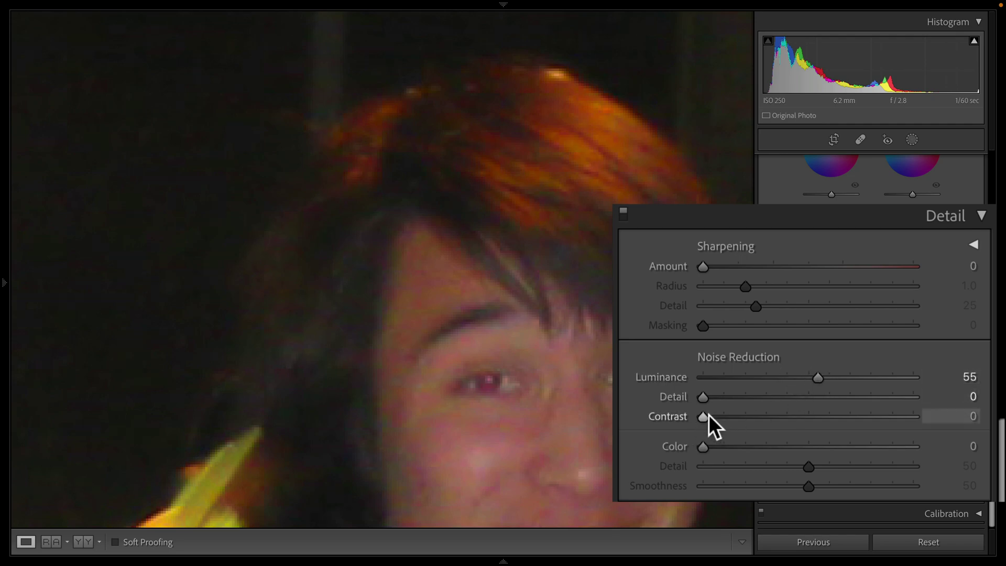
left_click_drag(817, 422, 947, 431)
left_click_drag(876, 424, 836, 425)
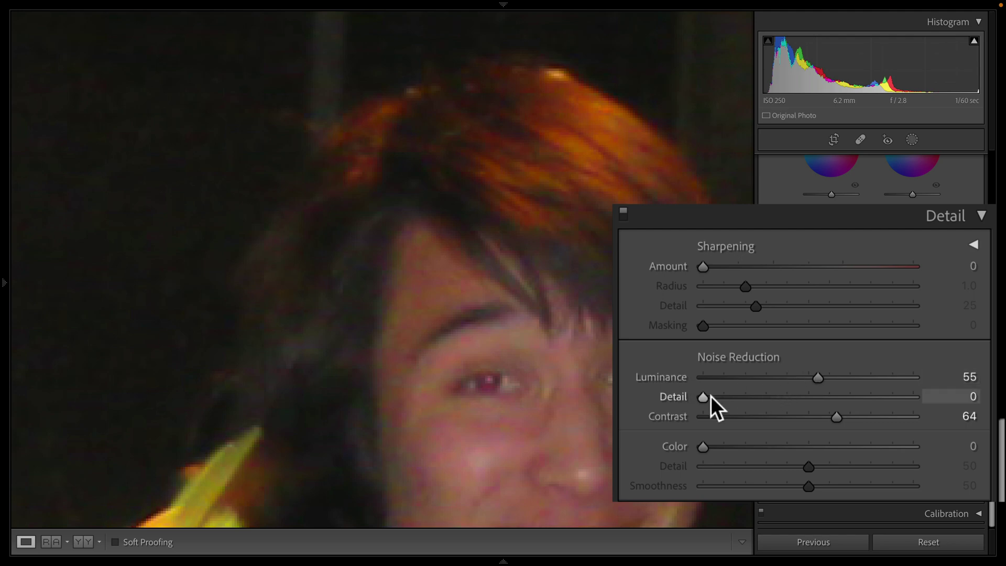
left_click_drag(710, 397, 818, 426)
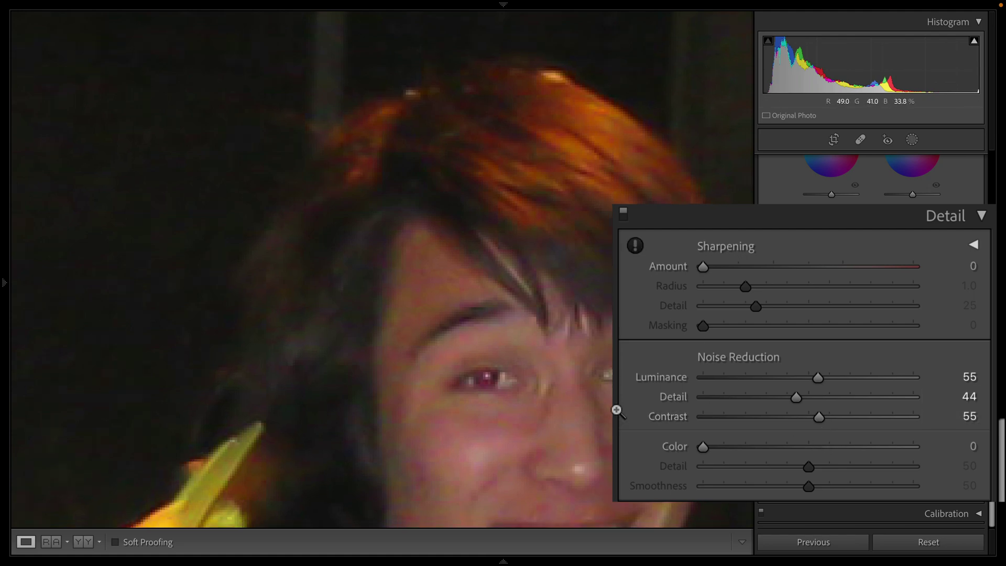
left_click(615, 408)
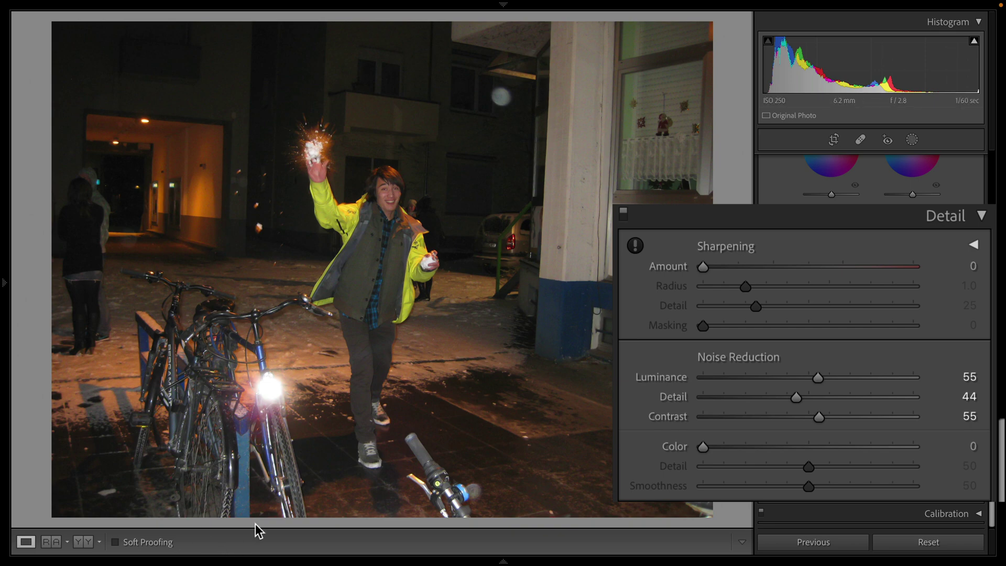
Step: Back on the zoomed tree photo, set luminance noise reduction to 100 with Detail 0
key("Left")
left_click(385, 277)
left_click_drag(352, 192, 480, 291)
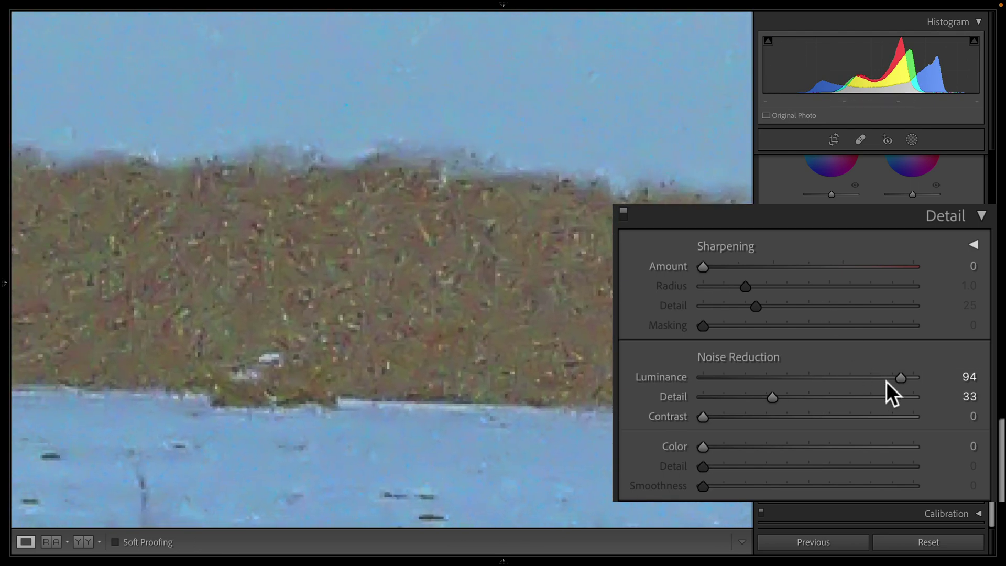
left_click_drag(898, 378, 972, 384)
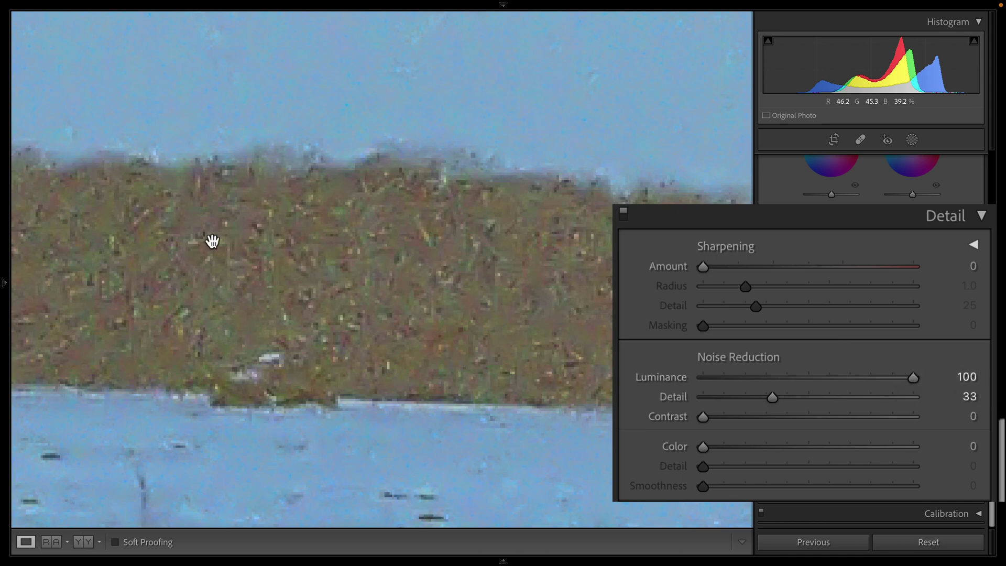
left_click_drag(340, 220, 565, 216)
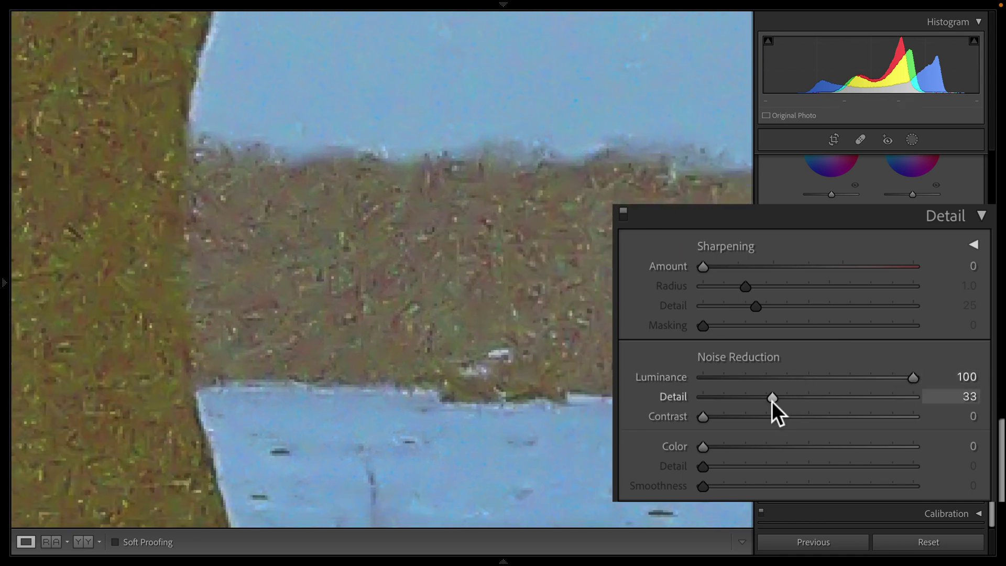
left_click_drag(772, 397, 702, 397)
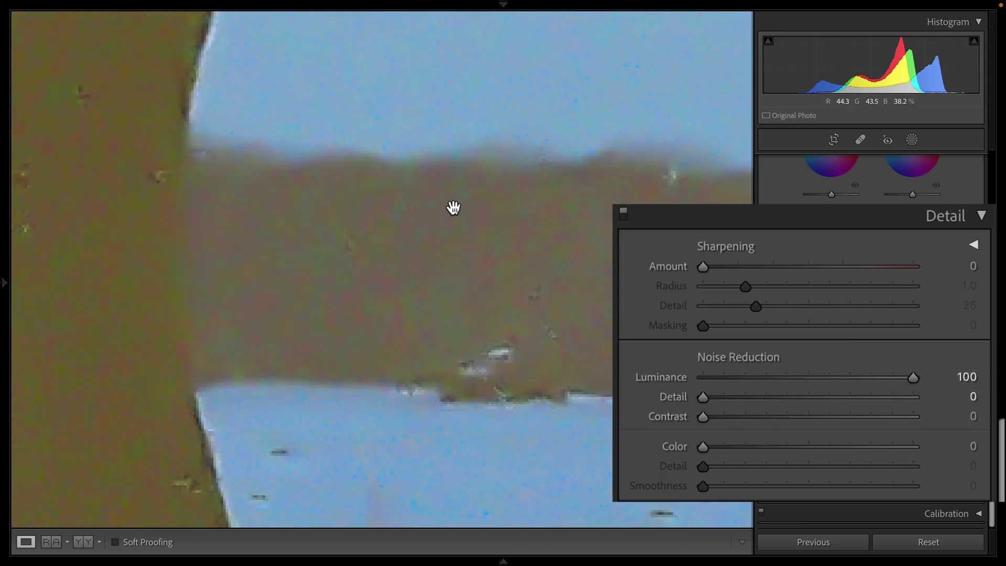
Step: Set colour noise reduction to 44, colour Detail 34 and Smoothness 59
left_click_drag(746, 445, 796, 451)
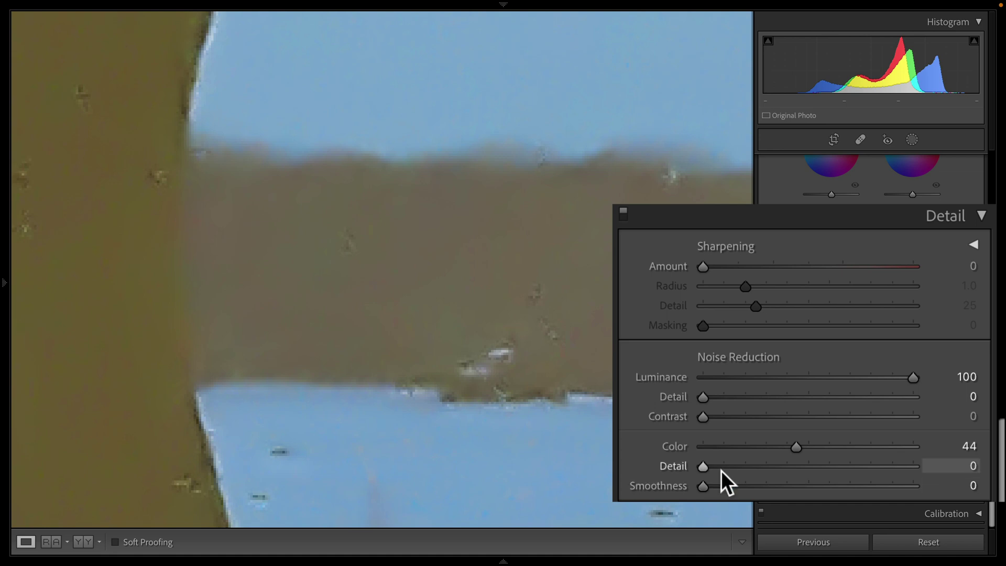
left_click_drag(721, 471, 843, 470)
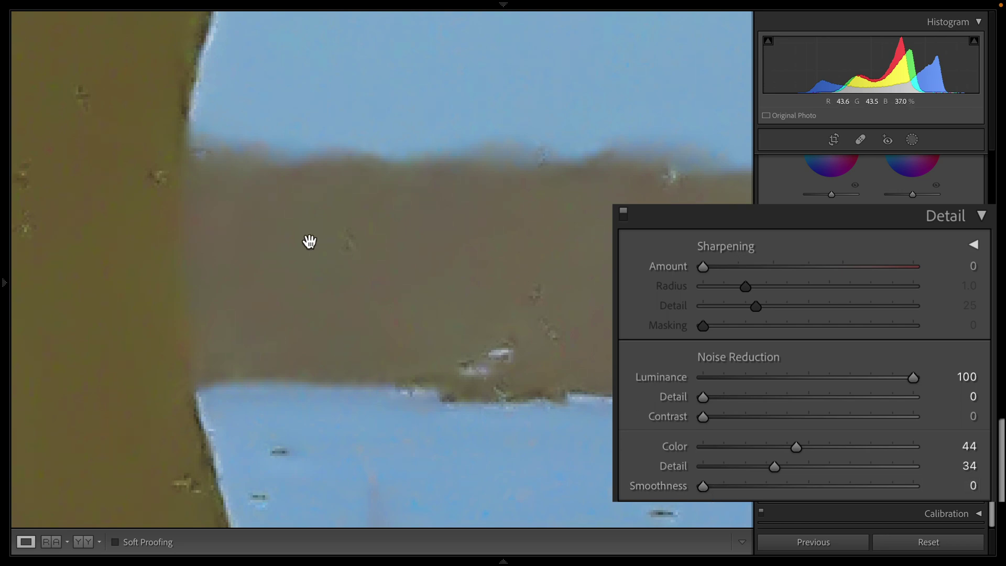
left_click_drag(402, 317, 477, 348)
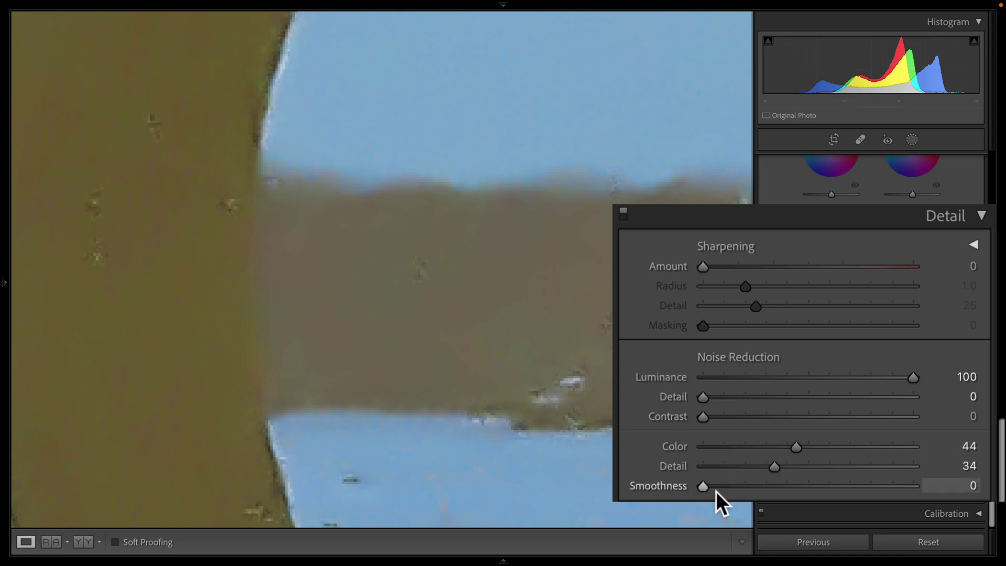
left_click_drag(715, 485, 909, 489)
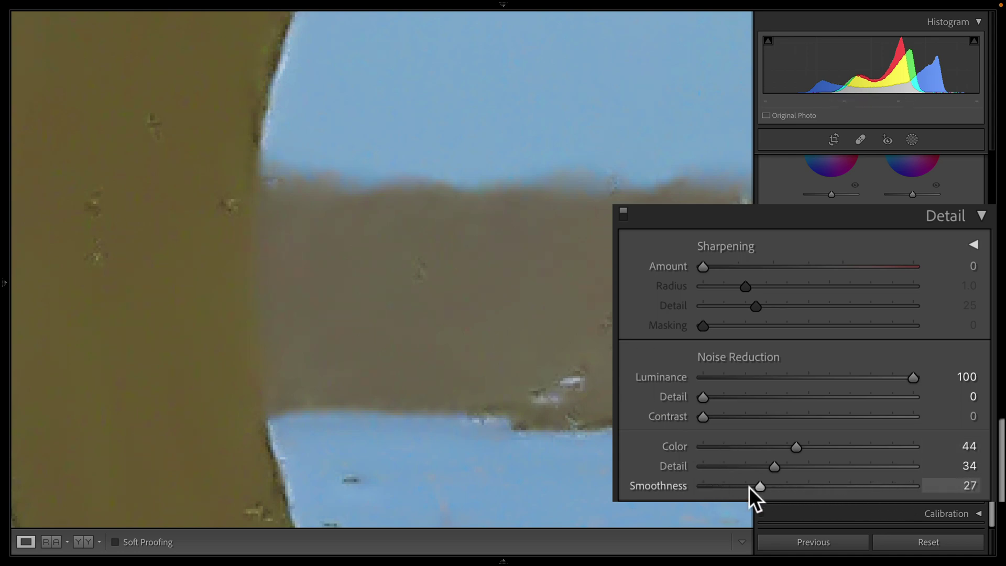
left_click_drag(729, 486, 659, 482)
key("ctrl+z")
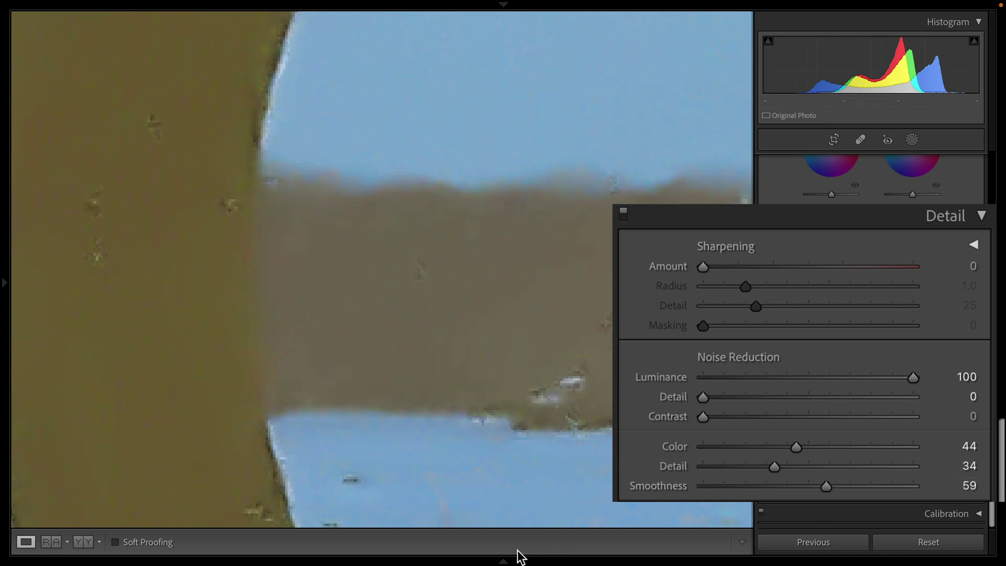
Step: Move to the night portrait's face and trial colour noise reduction 43 with Detail 50
key("Right")
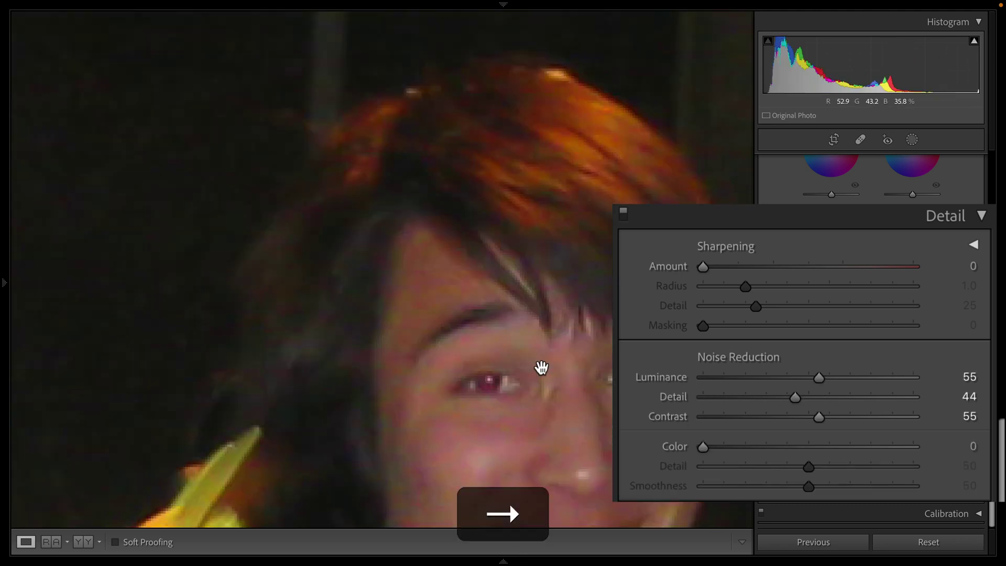
left_click_drag(473, 346, 164, 5)
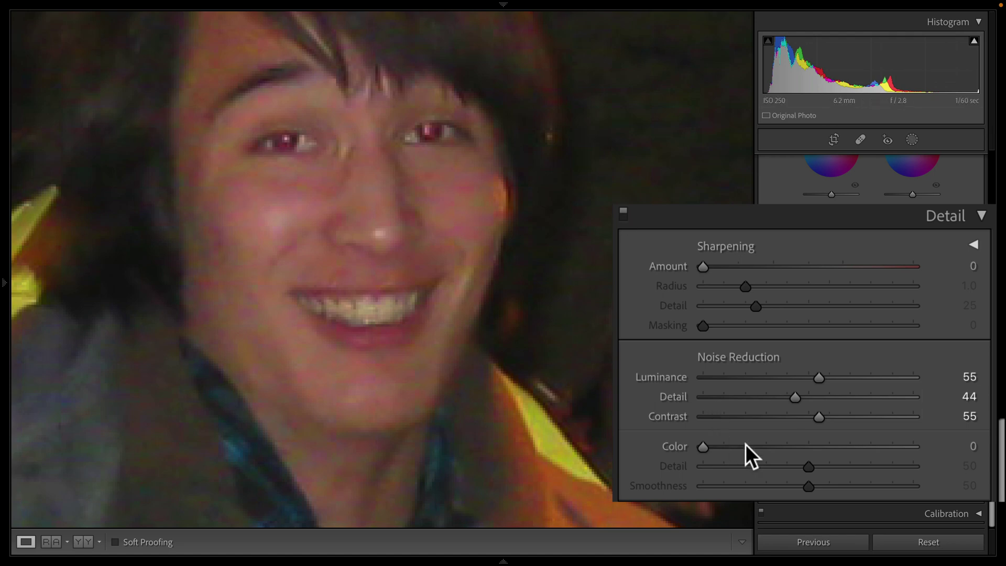
left_click_drag(747, 443, 806, 467)
left_click_drag(724, 467, 801, 464)
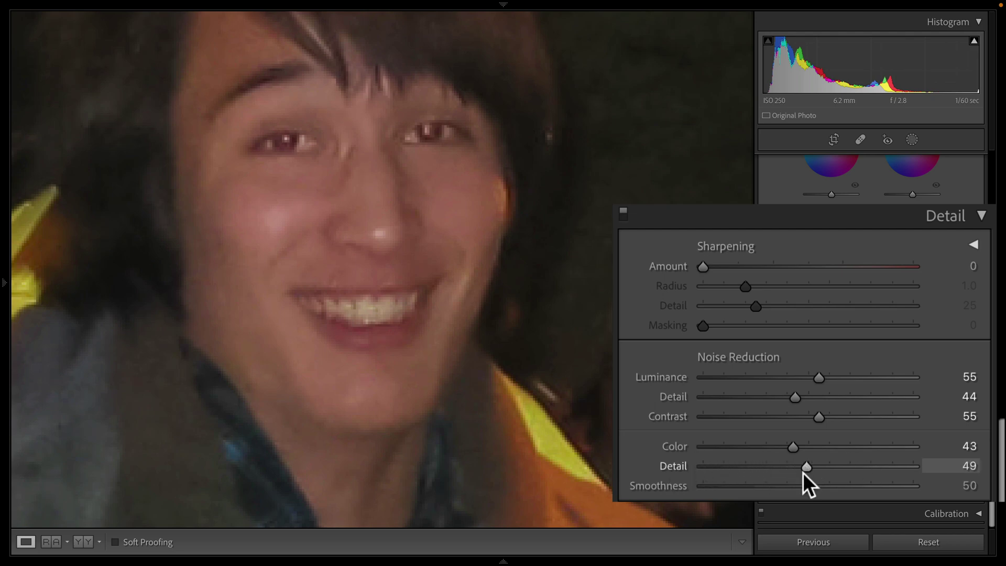
left_click_drag(652, 483, 627, 492)
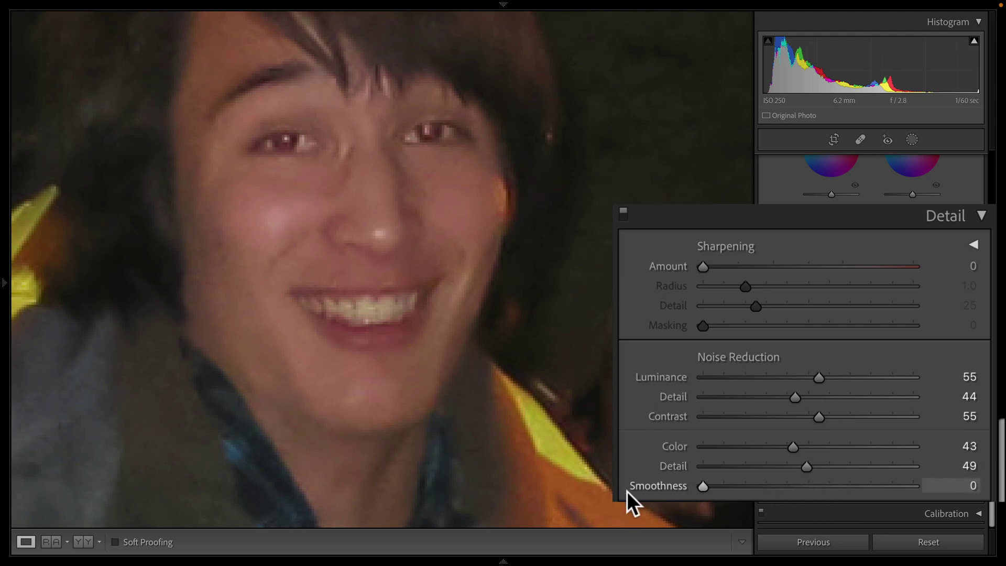
left_click(780, 465)
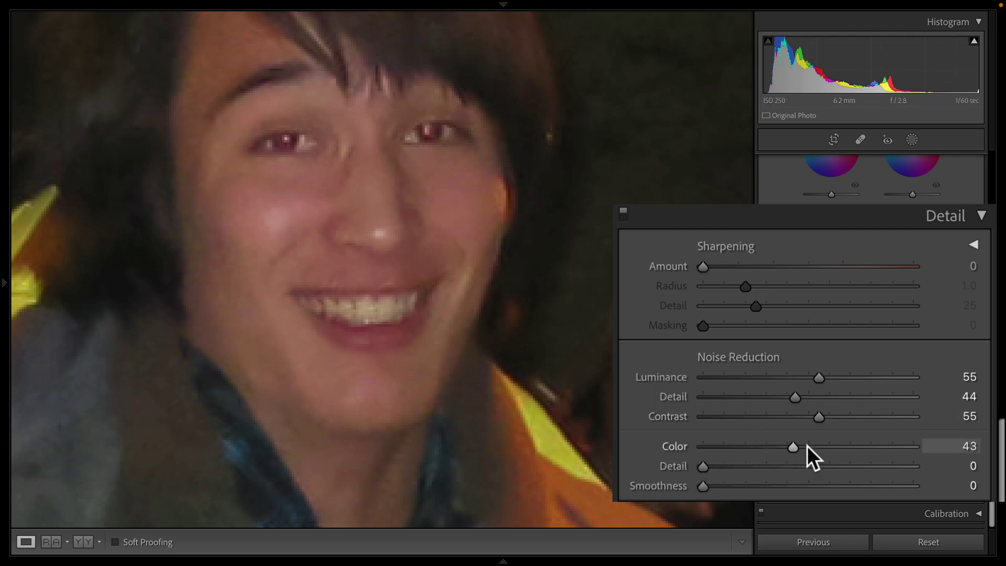
Step: Settle colour noise reduction at 35, Detail 0 and Smoothness 41
left_click_drag(910, 449, 969, 466)
left_click(717, 483)
mouse_move(716, 483)
left_mouse_down()
mouse_move(913, 485)
mouse_move(703, 486)
left_mouse_up()
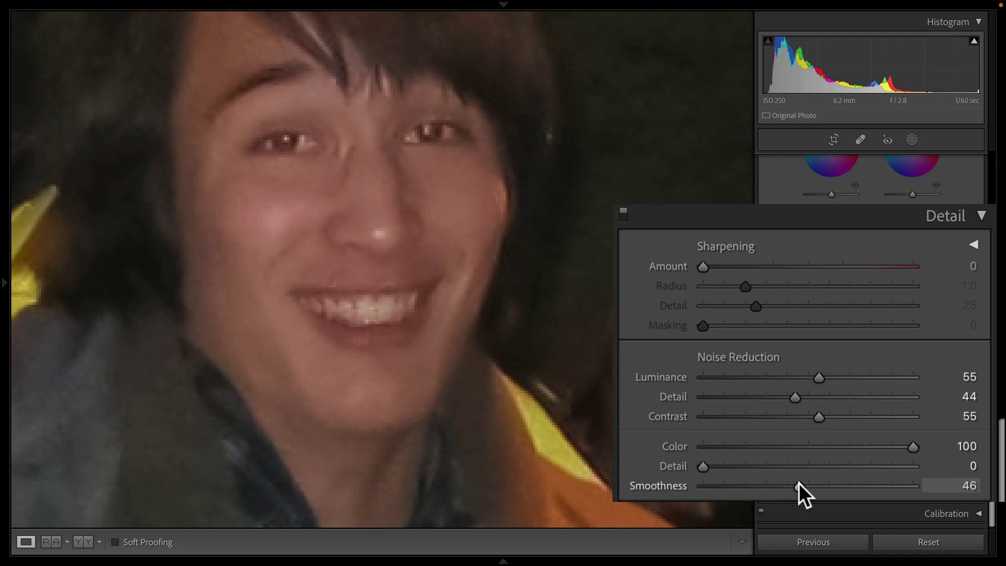
left_click_drag(800, 479, 788, 496)
left_click_drag(804, 454, 776, 449)
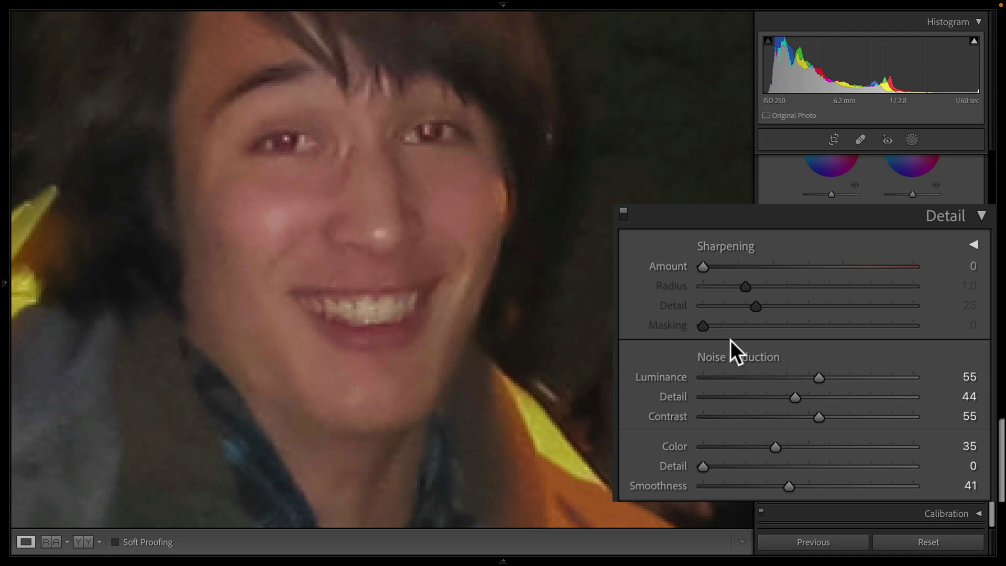
Step: Return the night photo to fit view and move on to the orange flower close-up
left_click(604, 376)
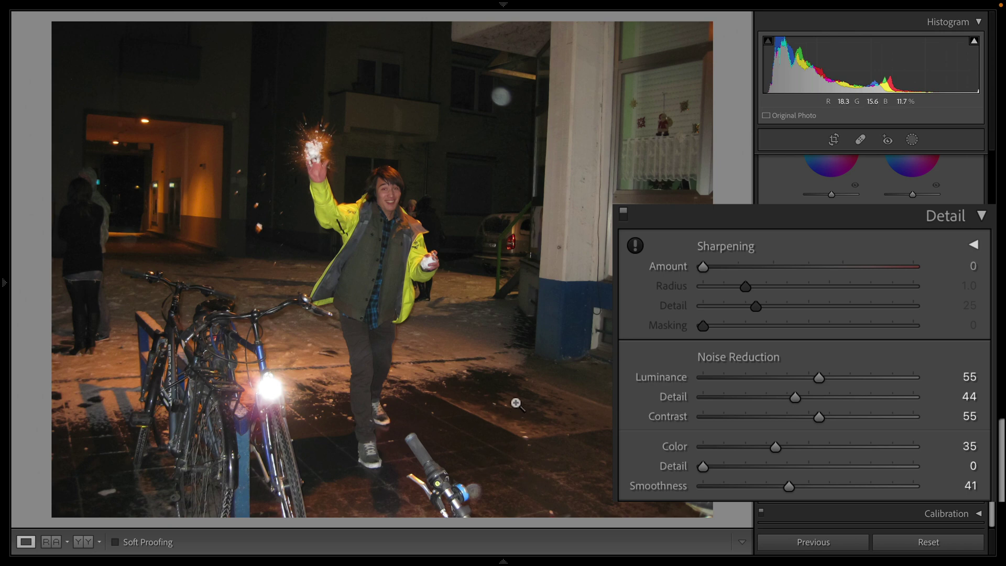
key("Right")
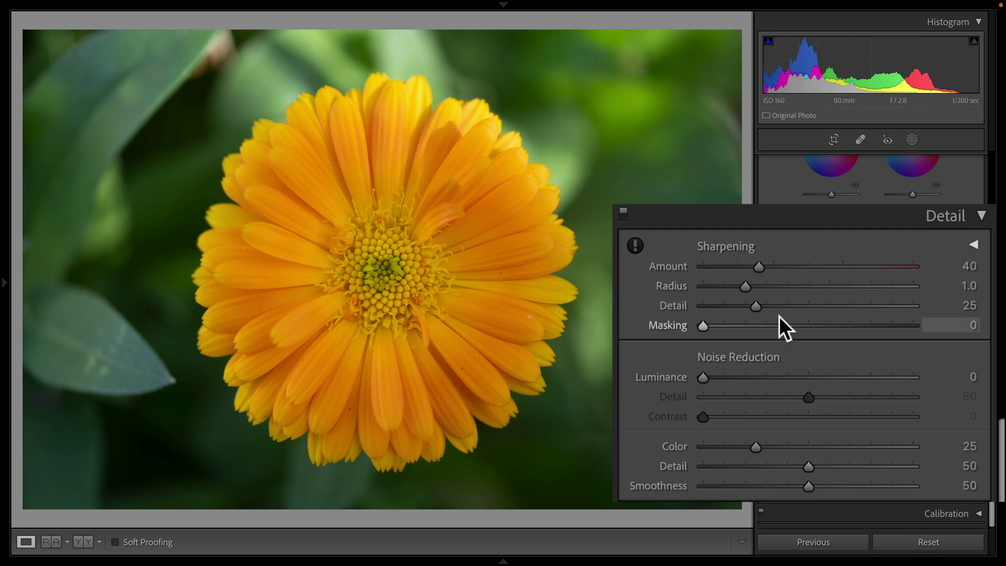
Step: Set the flower's sharpening Detail to 0
left_click_drag(759, 306, 638, 300)
Step: Lower sharpening Radius to 0.5 and Amount to 0, briefly checking the flower centre
left_click_drag(748, 284, 646, 287)
left_click_drag(762, 265, 651, 268)
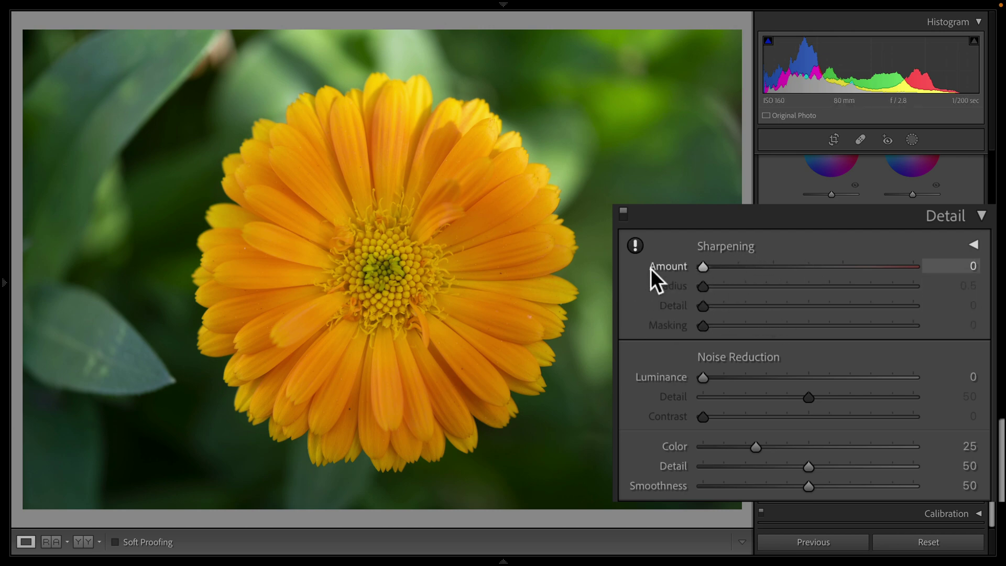
left_click(384, 265)
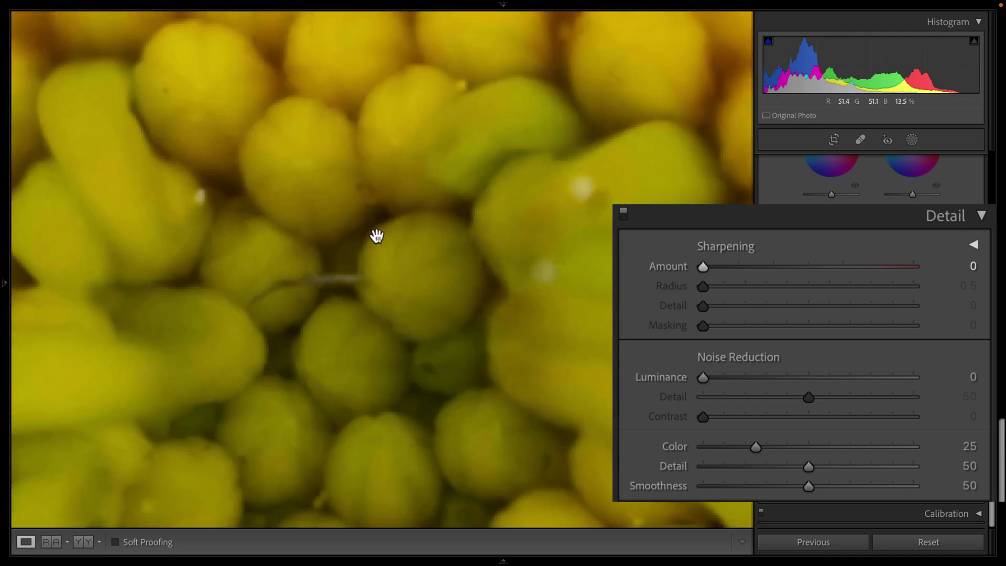
left_click(402, 264)
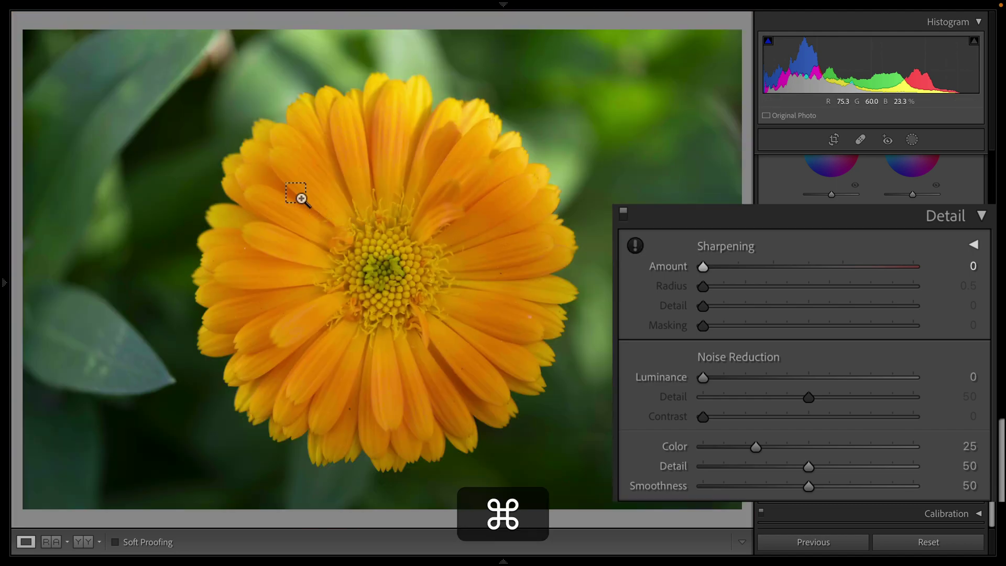
Step: Inspect the unsharpened flower centre at 1:1, panning around the close-up
left_click_drag(300, 201, 475, 332)
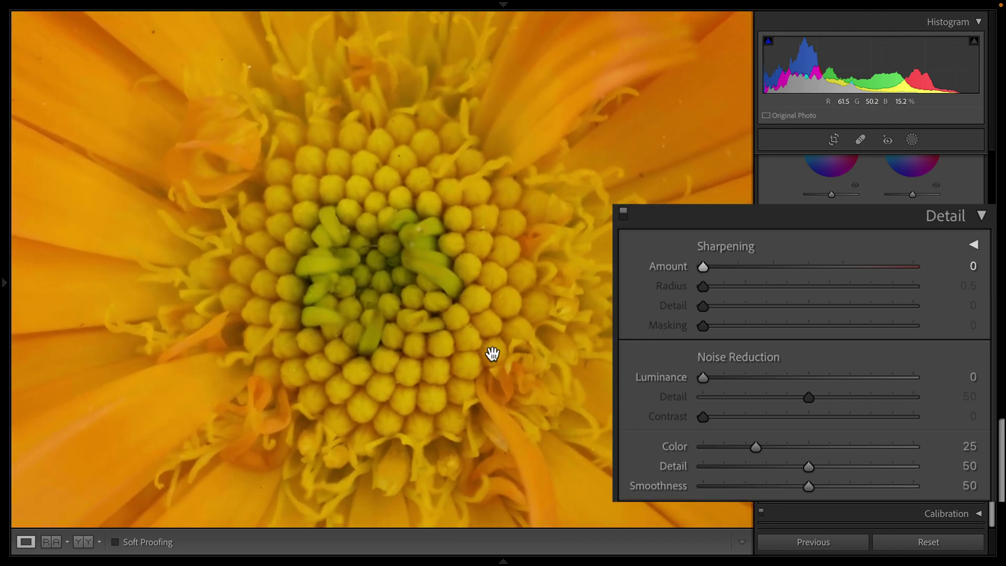
left_click_drag(595, 345, 513, 283)
left_click(512, 284)
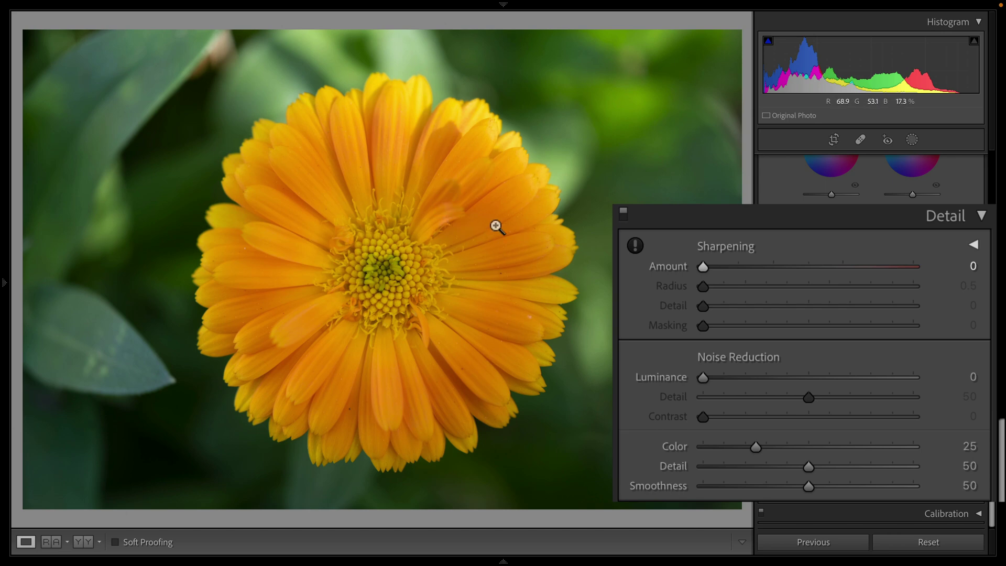
left_click(388, 279)
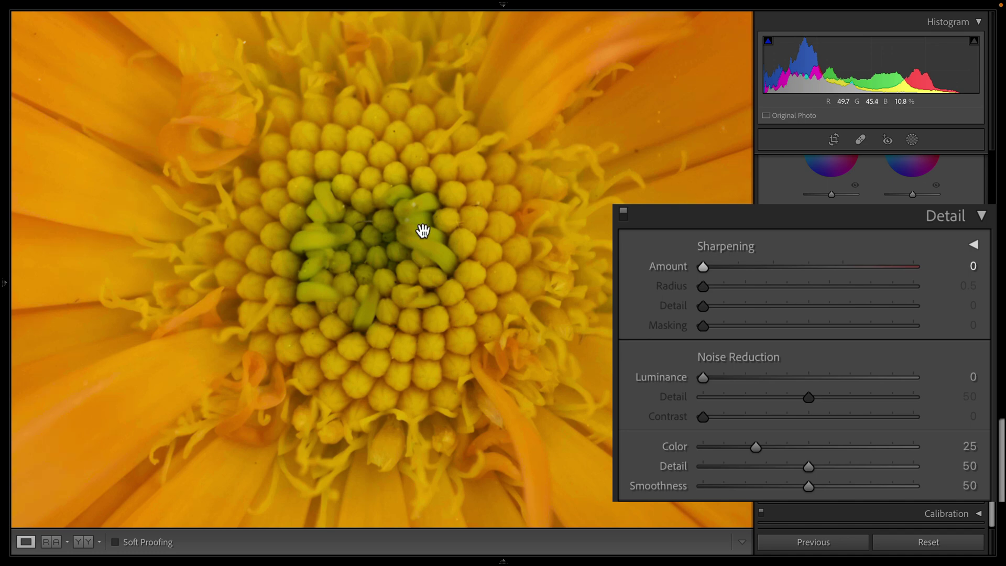
left_click_drag(473, 300, 395, 286)
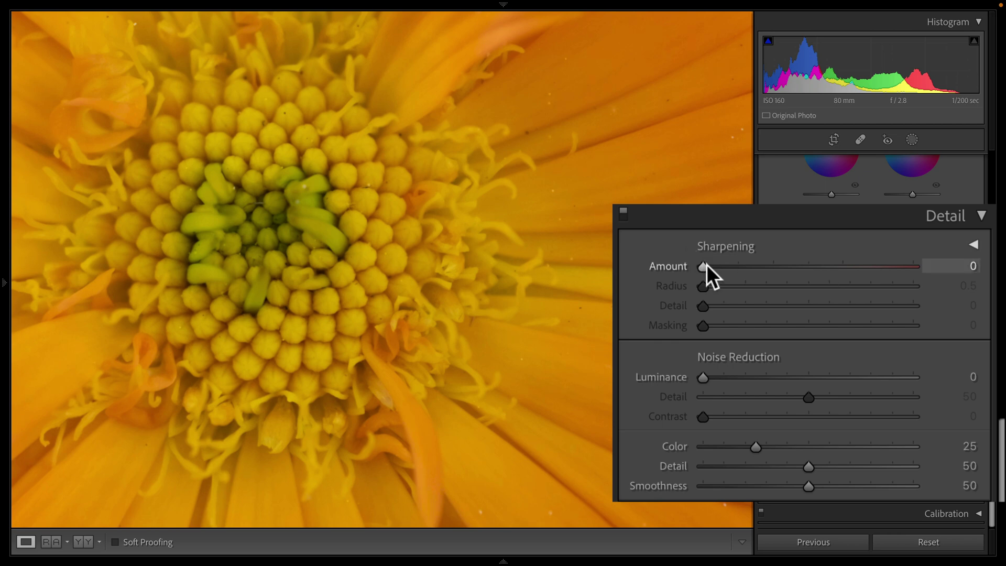
Step: Try sharpening Amount 64 on a petal-tip close-up, reset to 0, then settle on 105
mouse_move(706, 263)
left_mouse_down()
mouse_move(849, 267)
mouse_move(820, 278)
mouse_move(844, 280)
mouse_move(678, 280)
mouse_move(891, 273)
mouse_move(704, 274)
left_mouse_up()
left_click_drag(788, 277, 827, 277)
left_click_drag(576, 388, 162, 128)
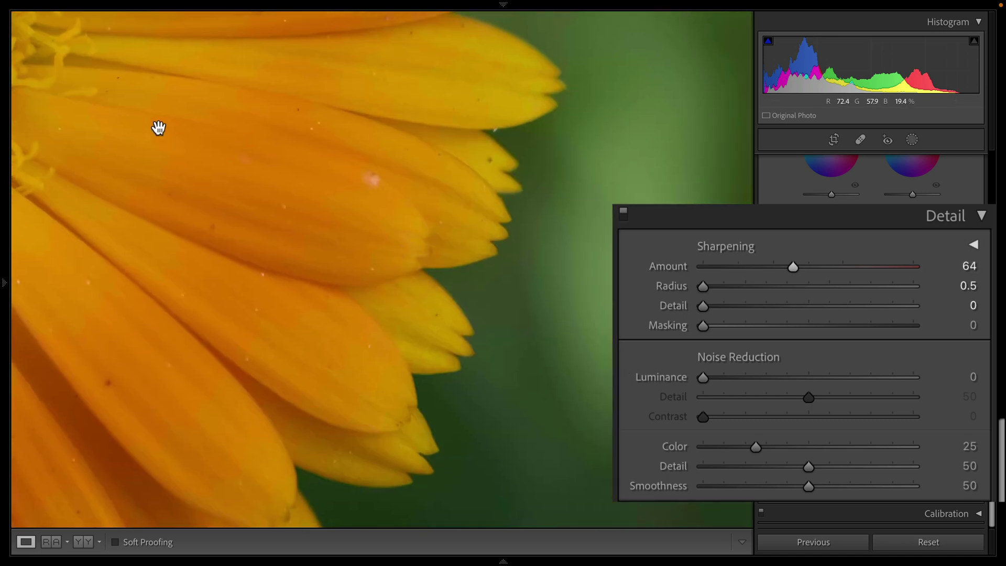
left_click_drag(478, 307, 439, 261)
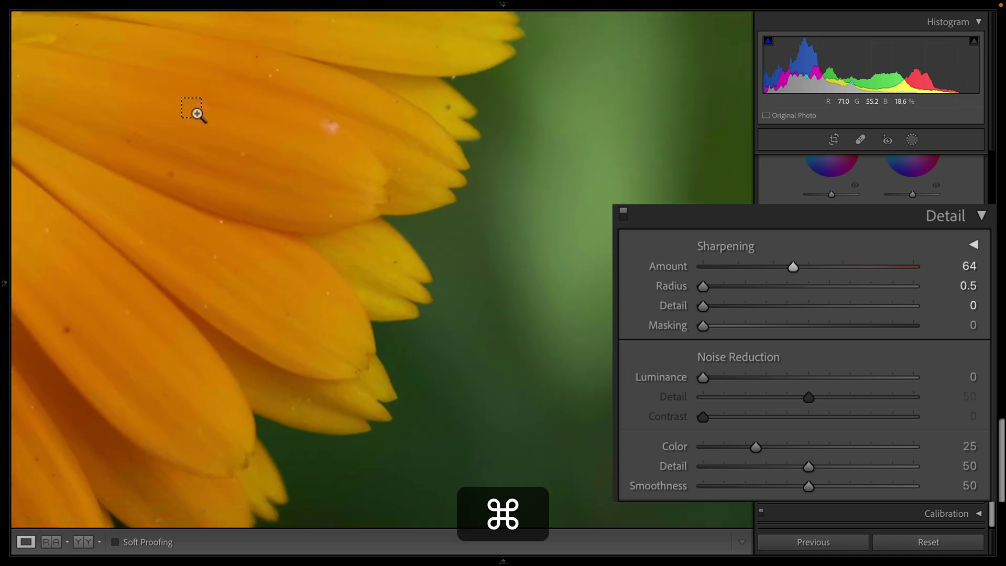
left_click_drag(193, 105, 465, 245)
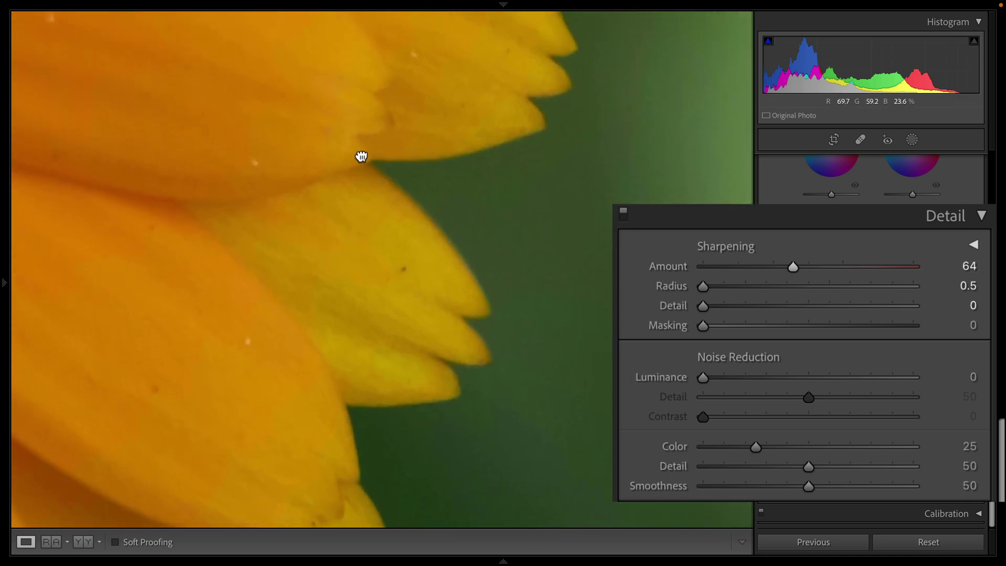
left_click_drag(793, 267, 879, 268)
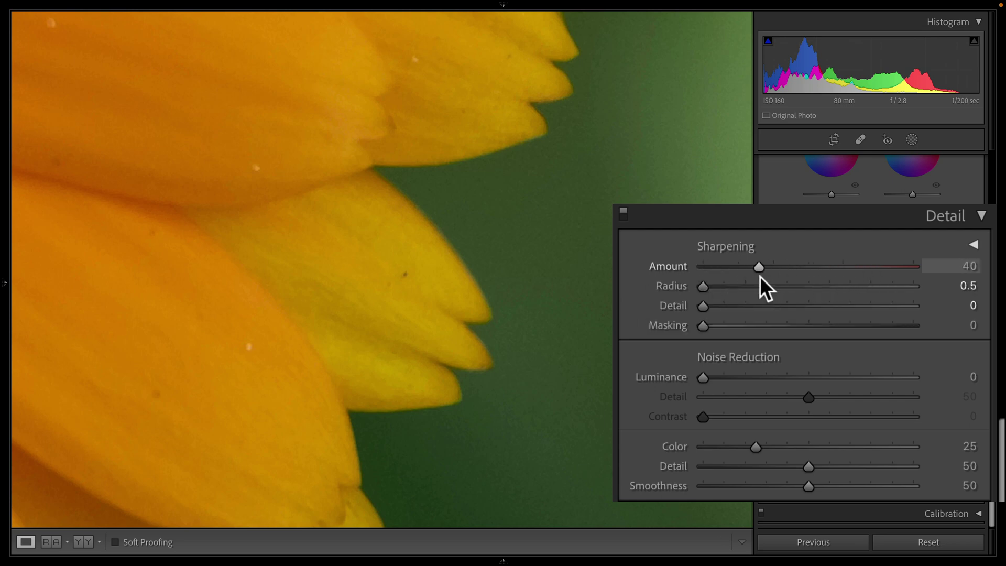
left_click_drag(758, 276, 813, 277)
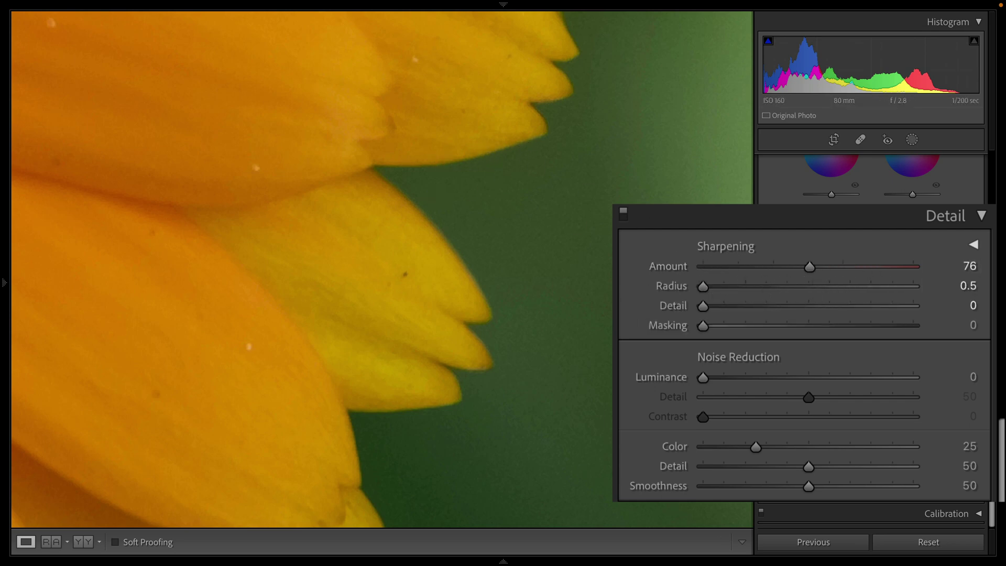
left_click_drag(813, 262, 850, 267)
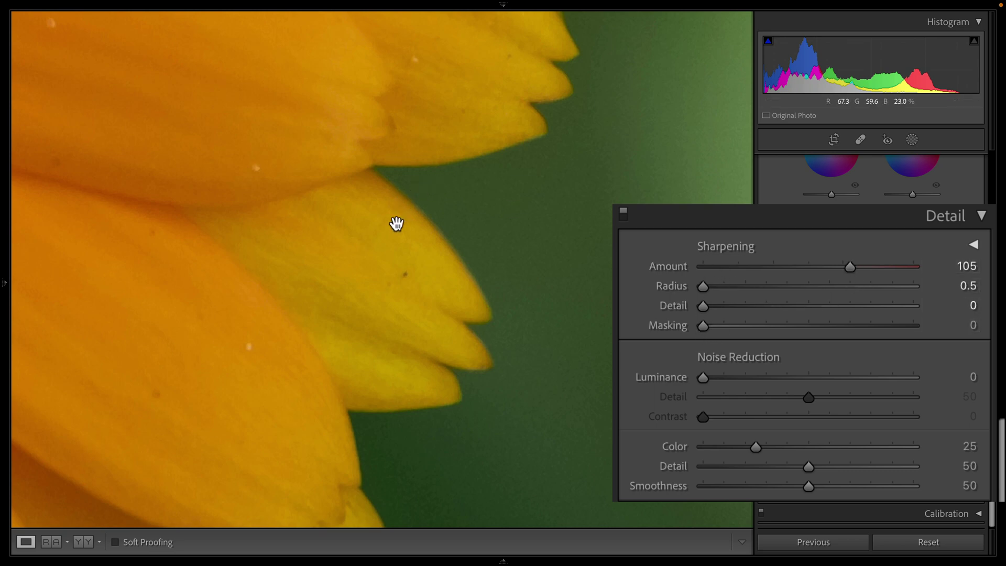
Step: Nudge the petal close-up and bring the sharpening Radius down from 3.0 to 2.5
left_click_drag(395, 227, 436, 350)
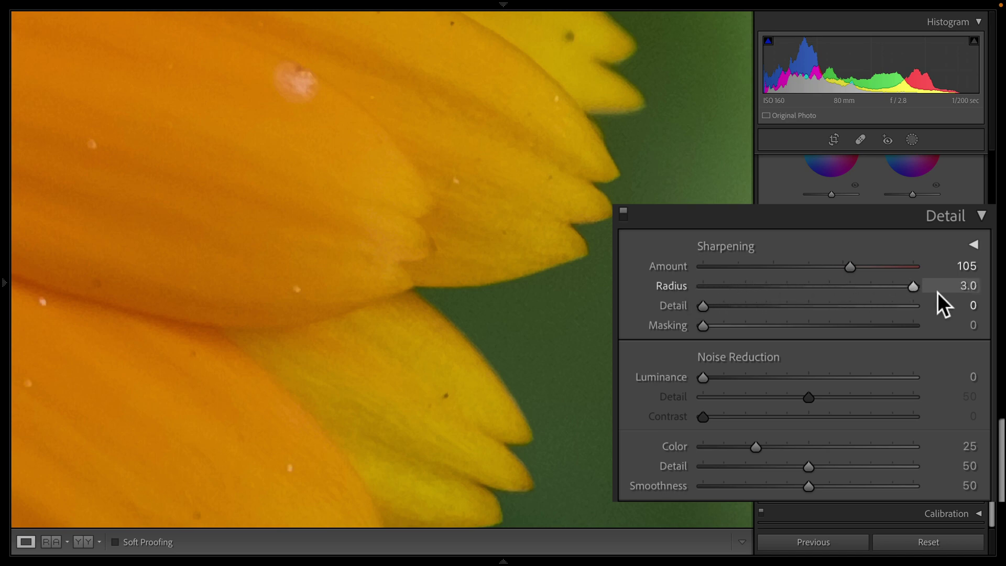
left_click_drag(937, 292, 982, 292)
mouse_move(911, 287)
left_mouse_down()
mouse_move(883, 290)
mouse_move(928, 296)
left_mouse_up()
Step: Pan the close-up to the green flower centre and compare Before/After views
left_click_drag(171, 269, 531, 308)
left_click_drag(451, 449, 664, 545)
key("backslash")
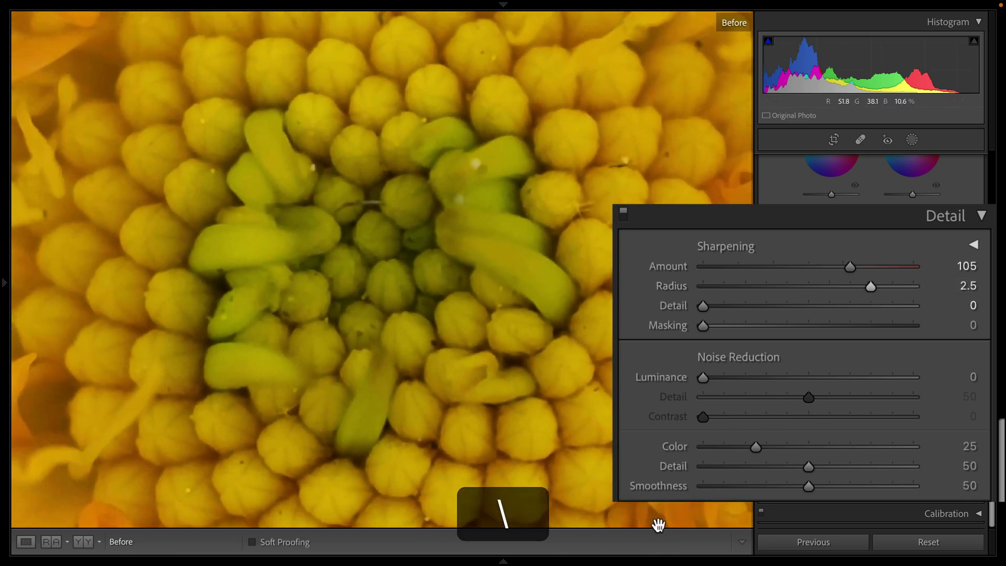
key("backslash")
key("backslash")
key("backslash")
key("backslash")
key("backslash")
Step: Raise sharpening Detail to 89 on the florets and check it against the unsharpened version
left_click_drag(674, 406, 606, 371)
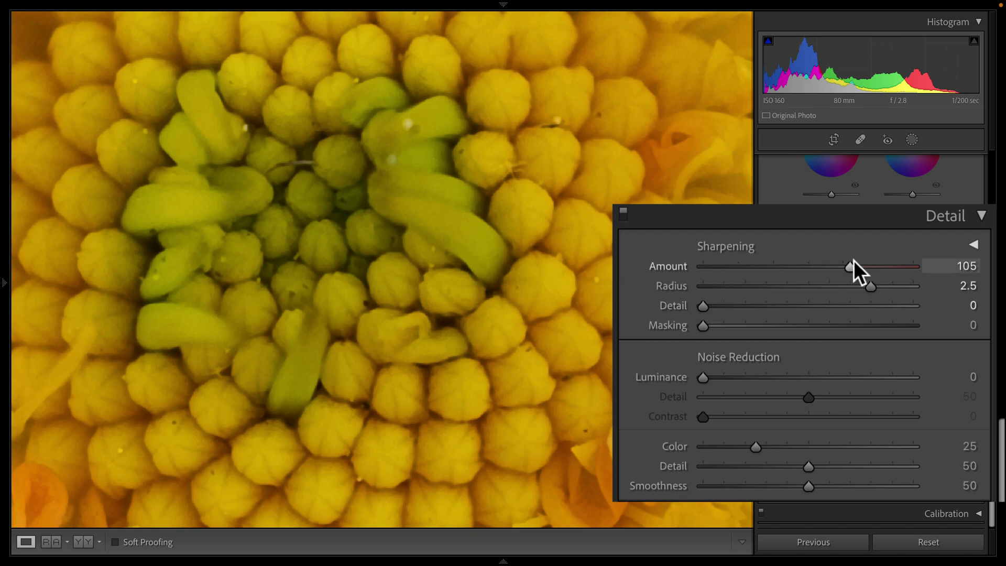
left_click_drag(636, 438, 761, 481)
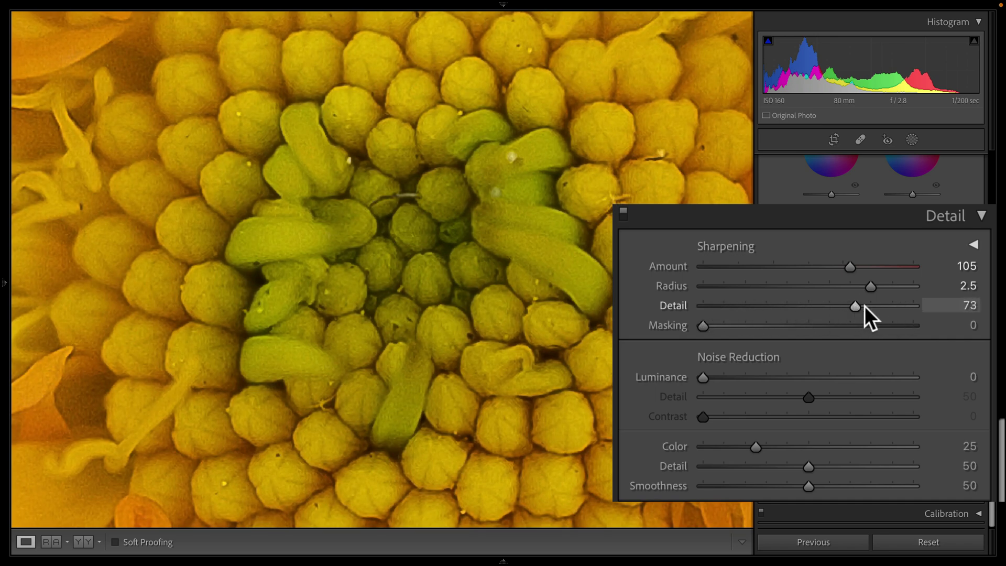
left_click_drag(887, 303, 889, 307)
key("backslash")
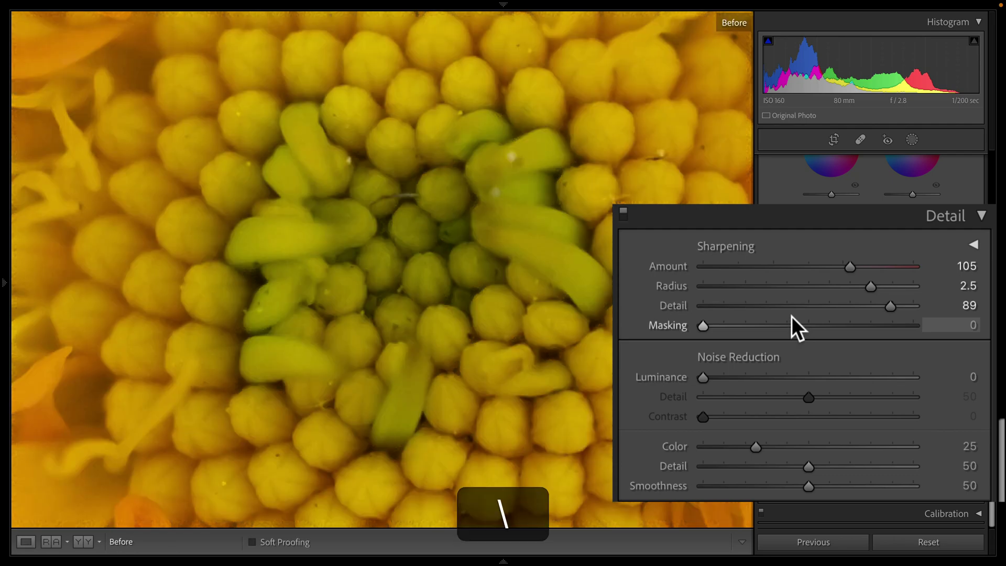
key("backslash")
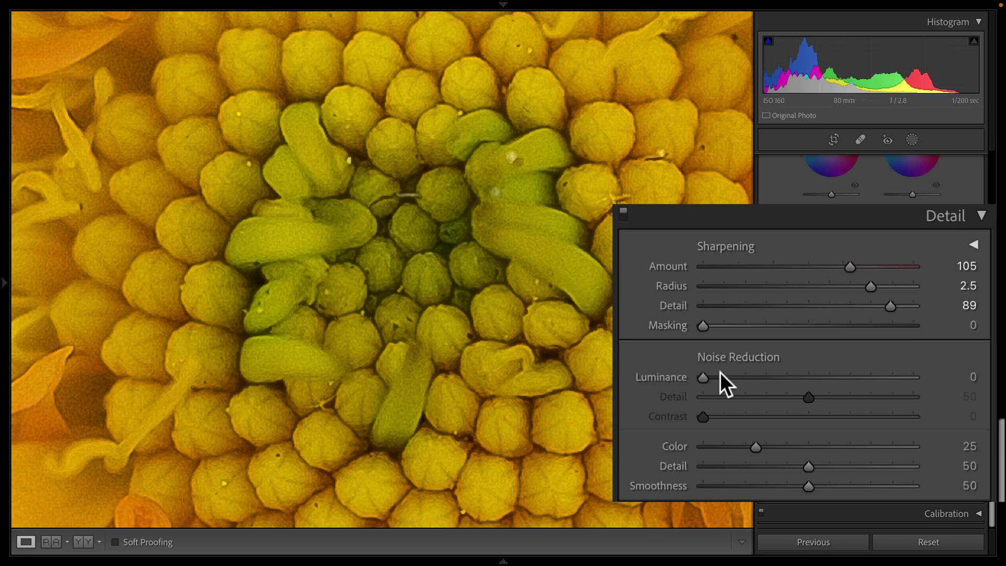
Step: Try luminance noise reduction, reset it to 0, and lower sharpening Detail to 45
left_click_drag(718, 375, 768, 378)
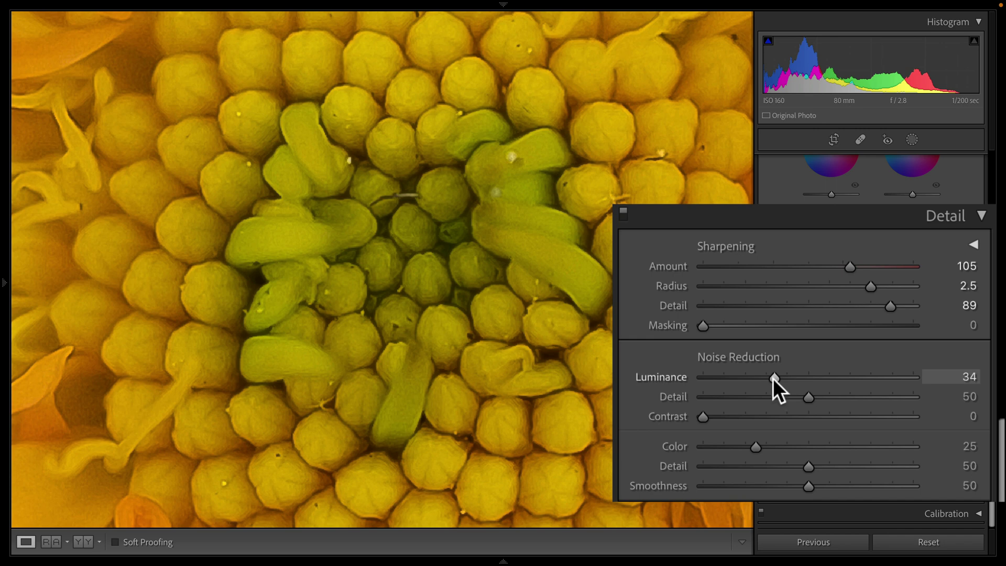
double_click(773, 377)
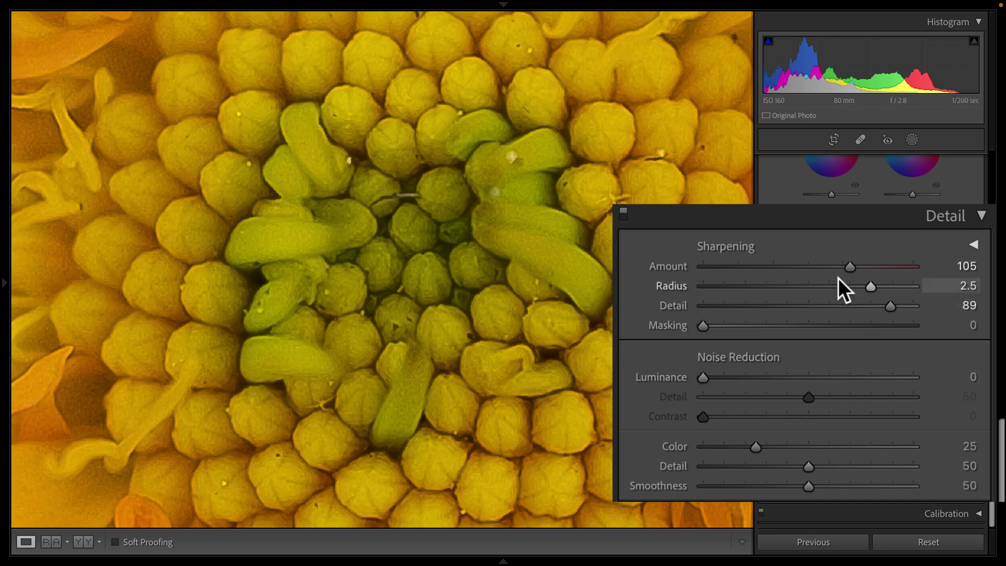
left_click_drag(876, 306, 856, 307)
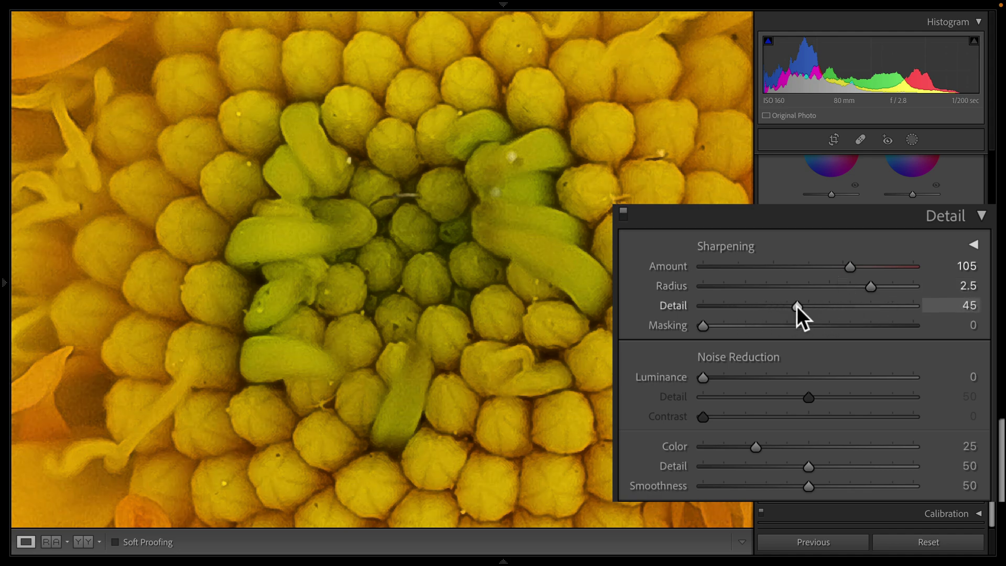
Step: Pan toward the petals, then zoom out to view the whole flower
left_click_drag(664, 407, 271, 124)
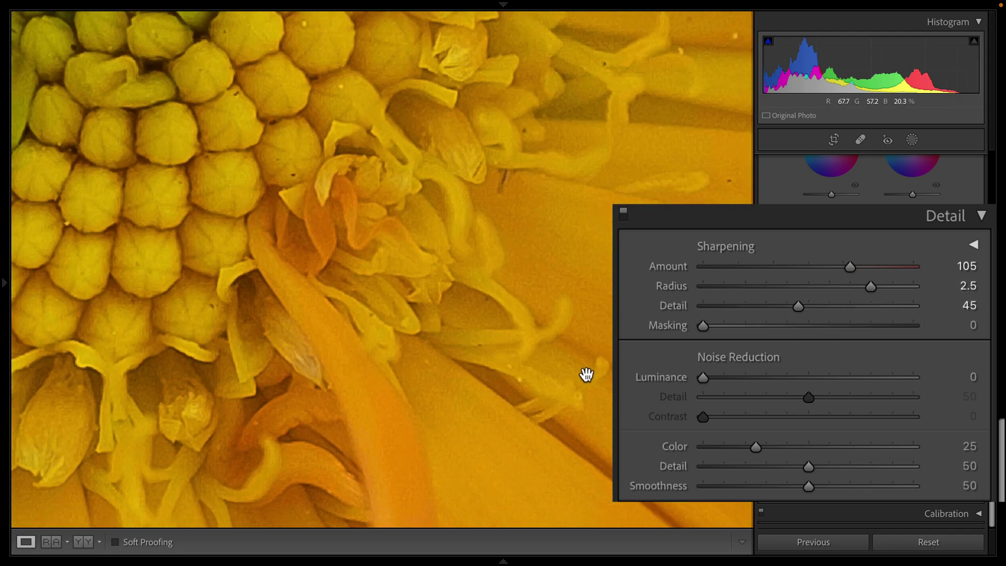
left_click_drag(588, 377, 291, 191)
key("z")
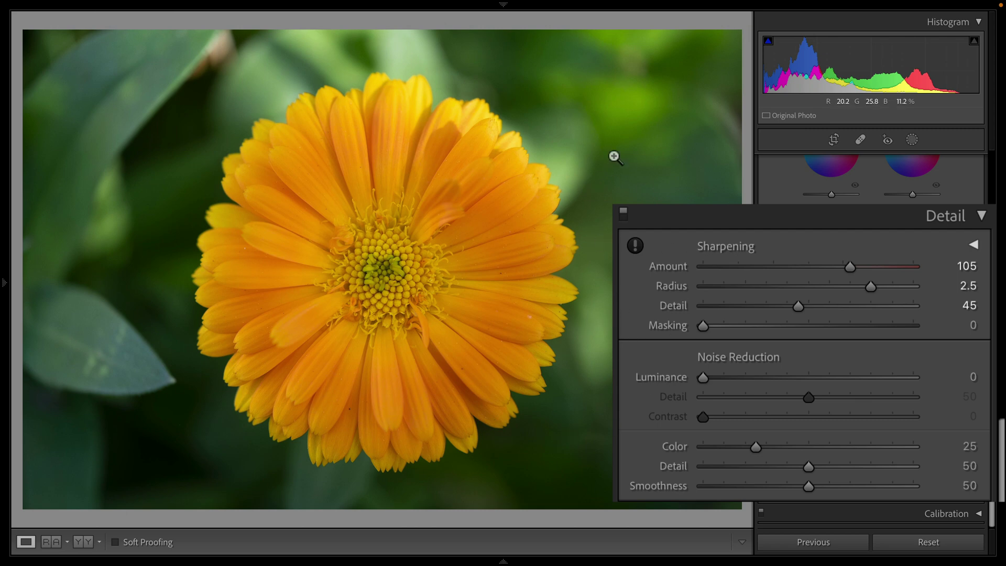
Step: Zoom 1:1 on the petal edges and test sharpening Masking at maximum, then 36
left_click(561, 381)
left_click_drag(544, 316, 604, 314)
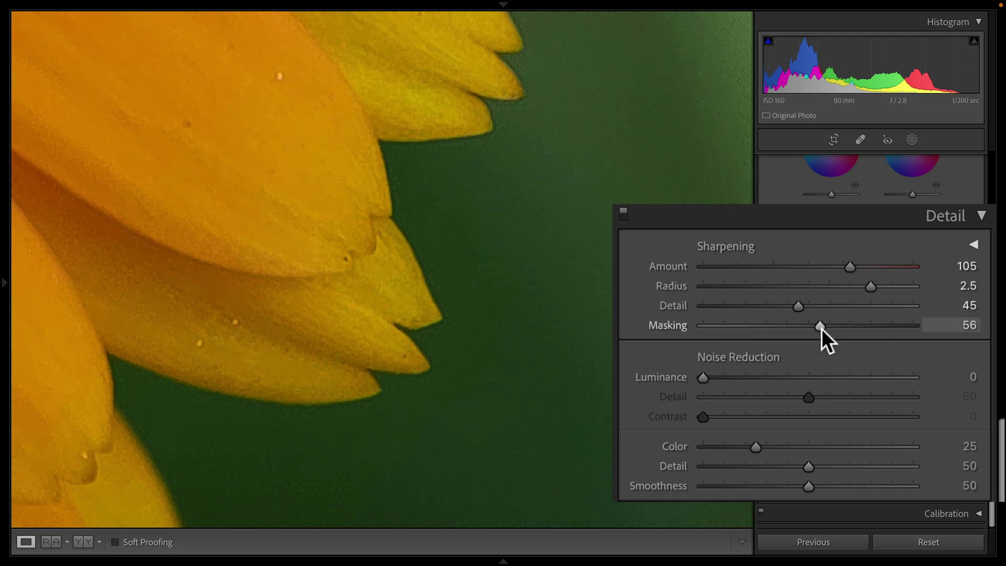
left_click_drag(822, 328, 855, 329)
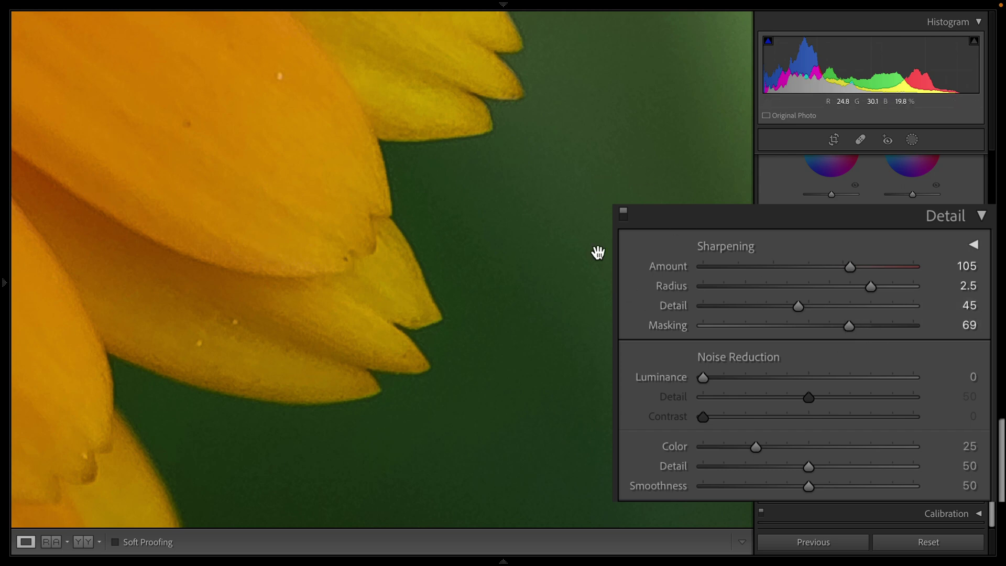
left_click_drag(847, 327, 926, 341)
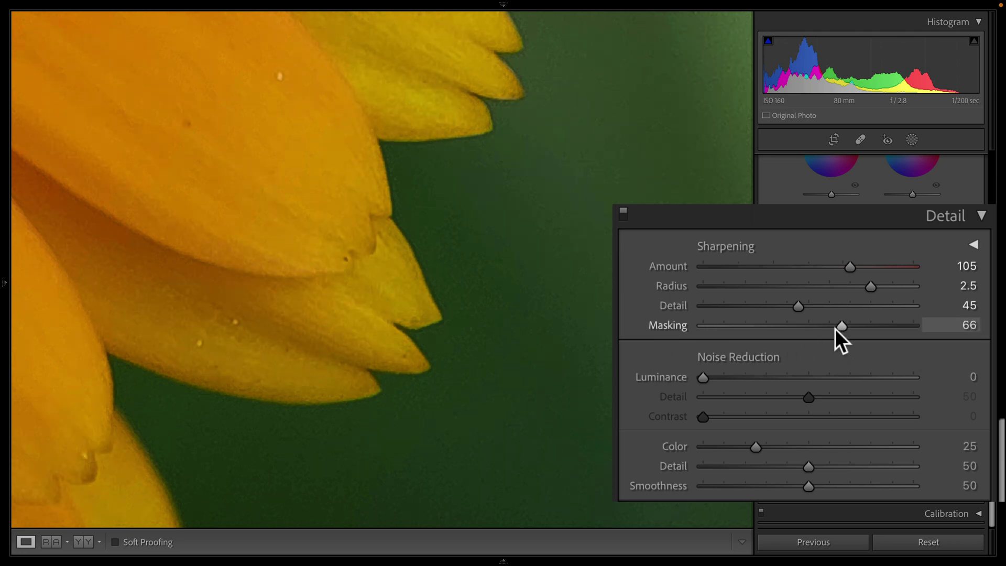
left_click_drag(205, 239, 369, 291)
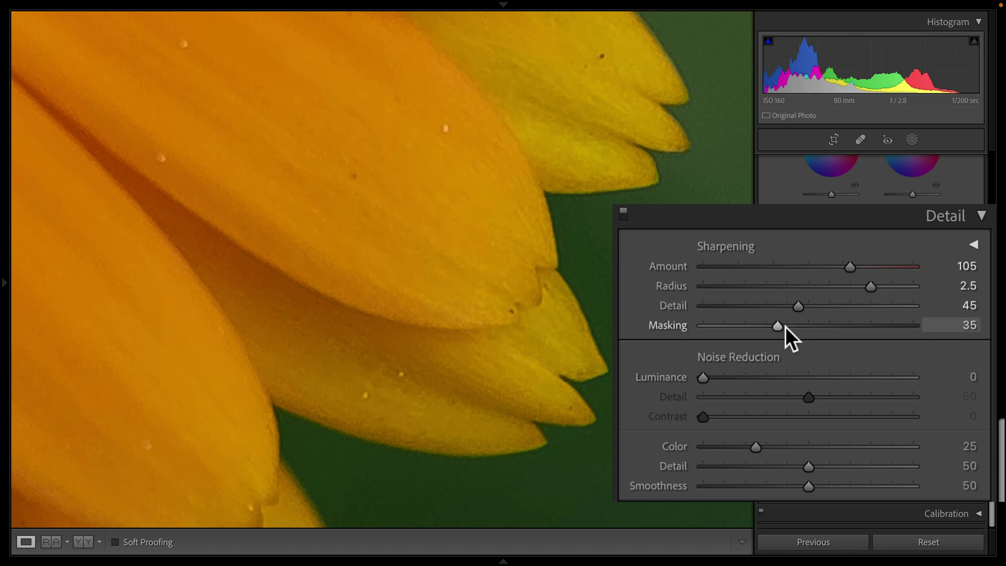
left_click_drag(787, 325, 781, 328)
Step: Set sharpening Masking to 47, check the green background, then zoom back out
left_click_drag(593, 372, 530, 319)
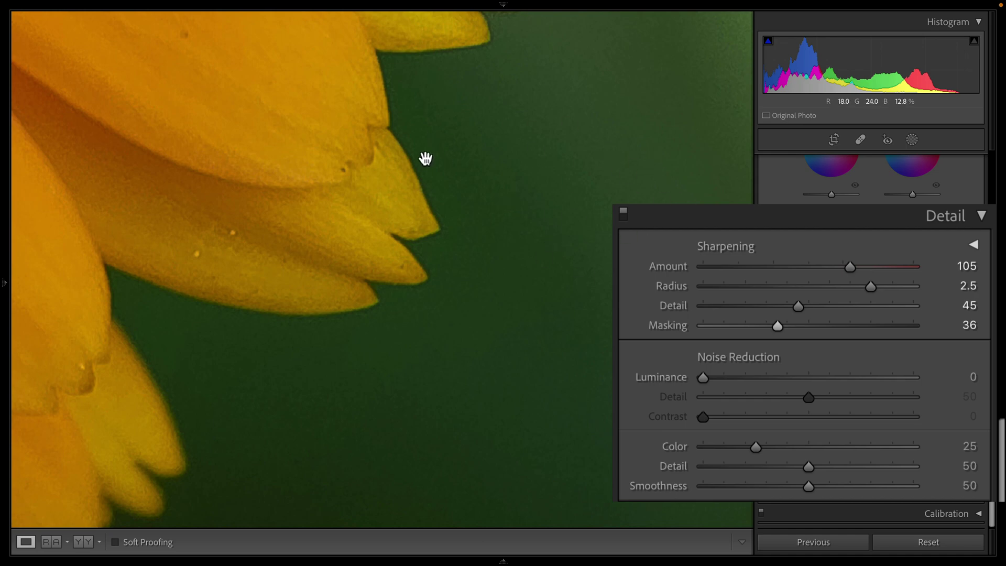
left_click_drag(421, 163, 546, 276)
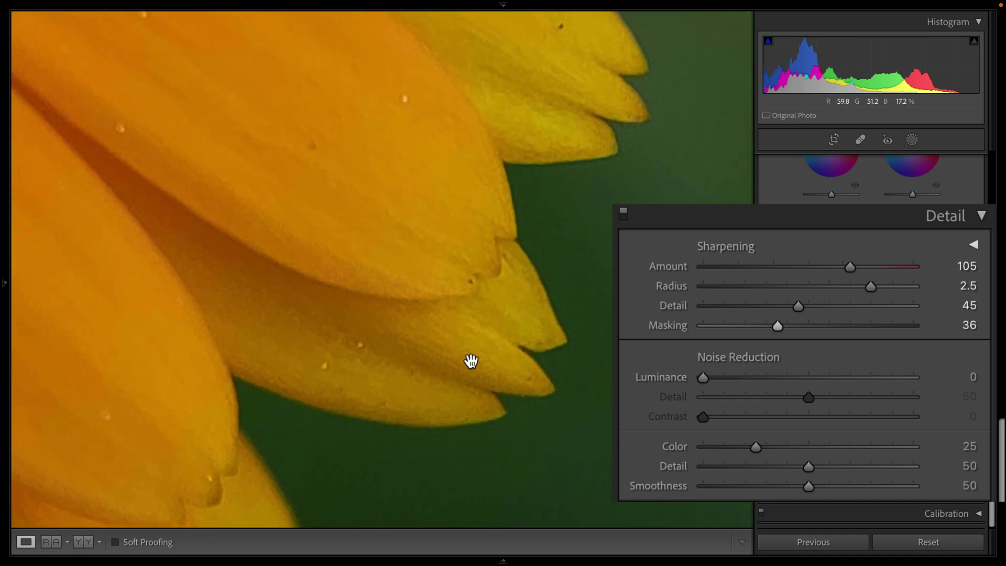
left_click_drag(468, 359, 386, 260)
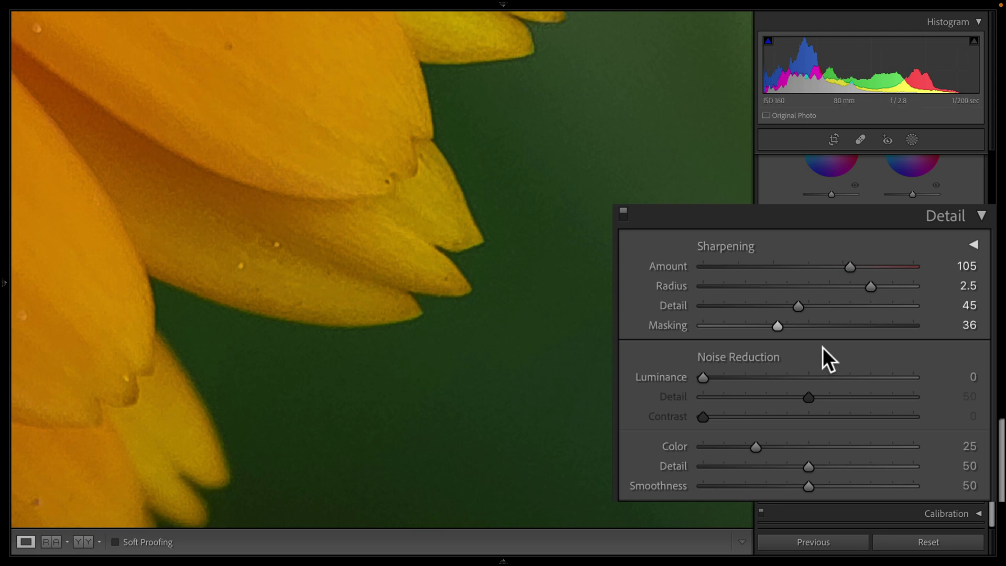
left_click_drag(786, 326, 802, 326)
left_click_drag(336, 339, 514, 407)
left_click_drag(206, 141, 576, 377)
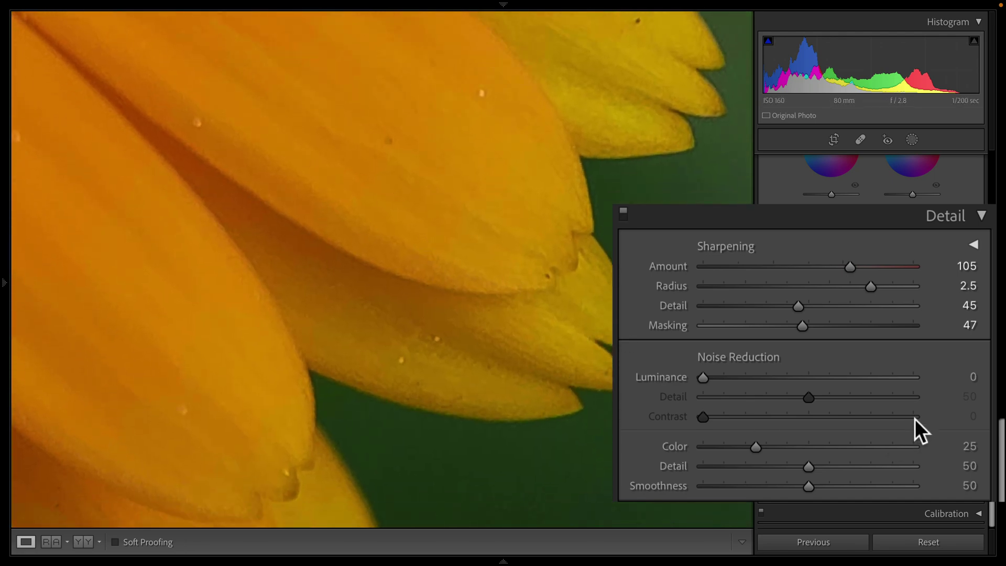
left_click(432, 285)
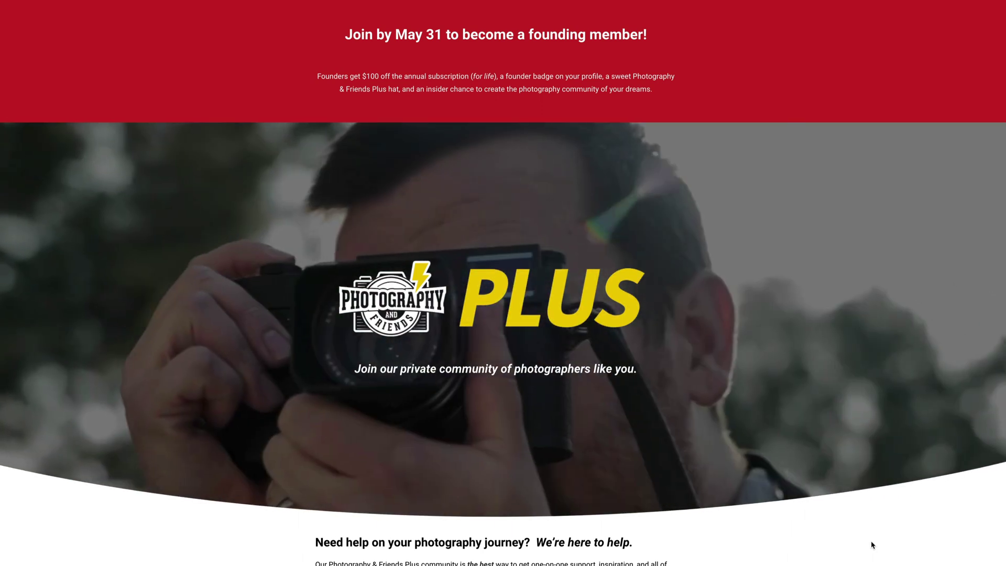
Step: Browse the Photography & Friends Plus page down to its 'What is Photography & Friends Plus?' video
scroll(872, 544, "down", 5)
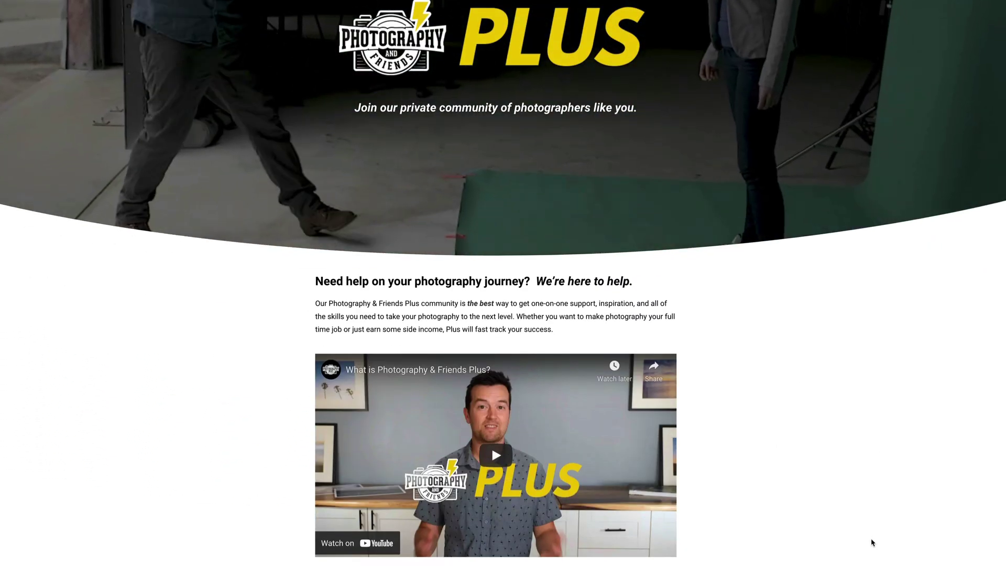
scroll(872, 542, "down", 8)
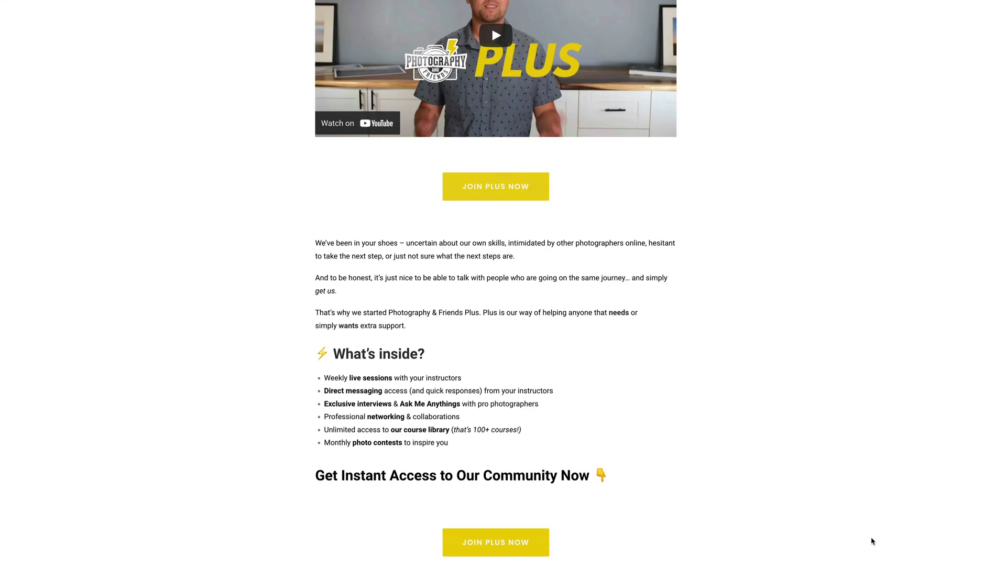
scroll(872, 542, "down", 10)
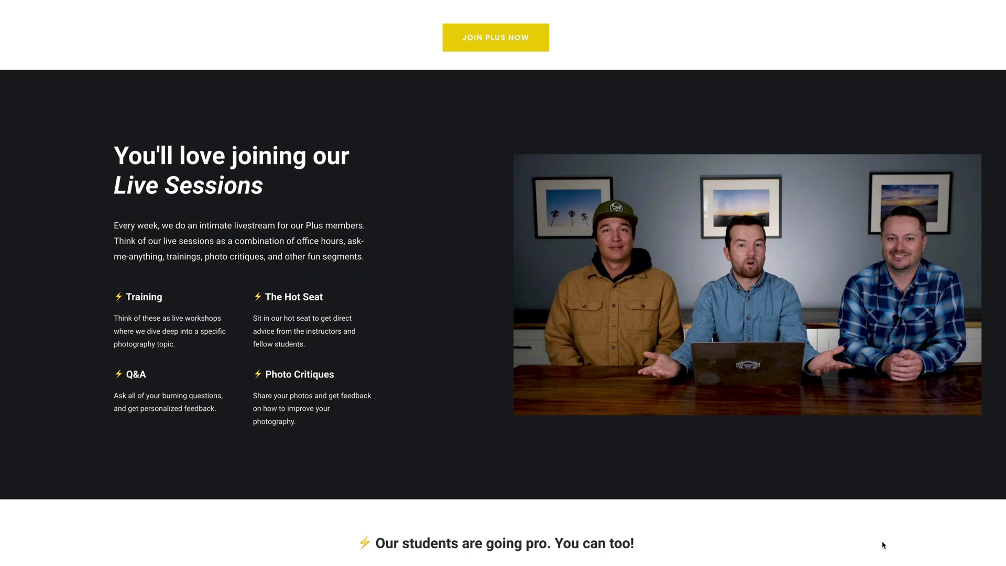
scroll(880, 542, "down", 15)
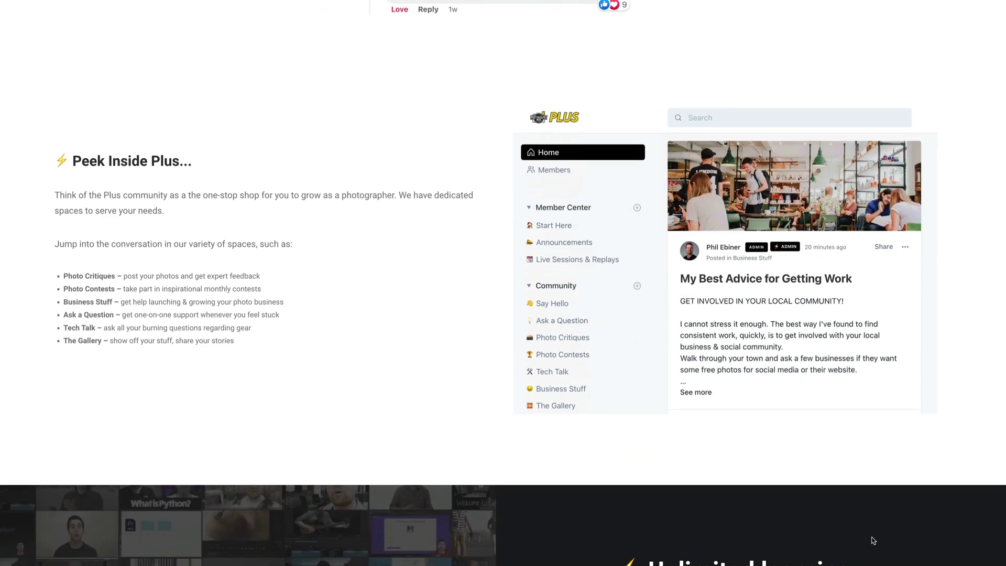
key("Home")
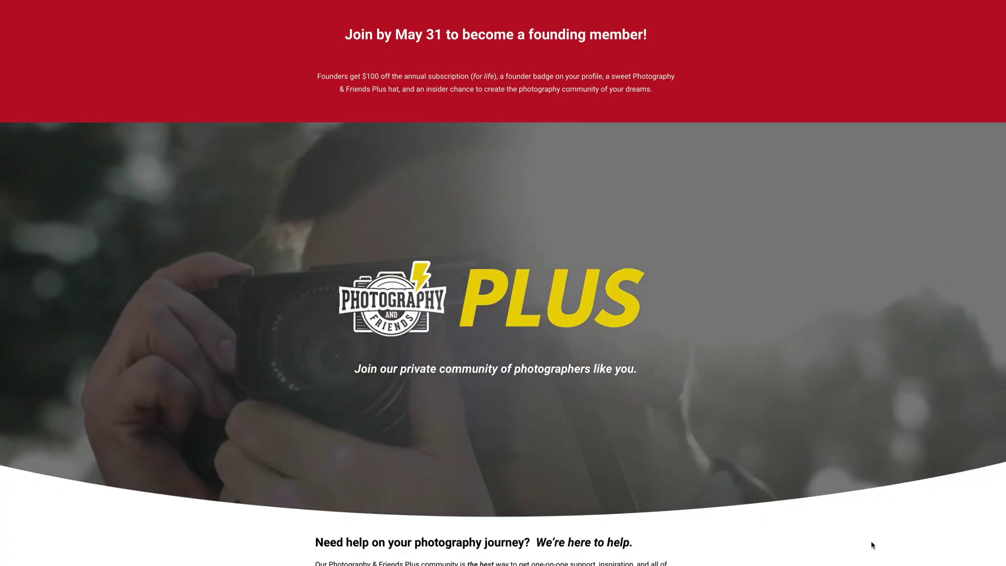
scroll(872, 544, "down", 1)
scroll(872, 545, "down", 3)
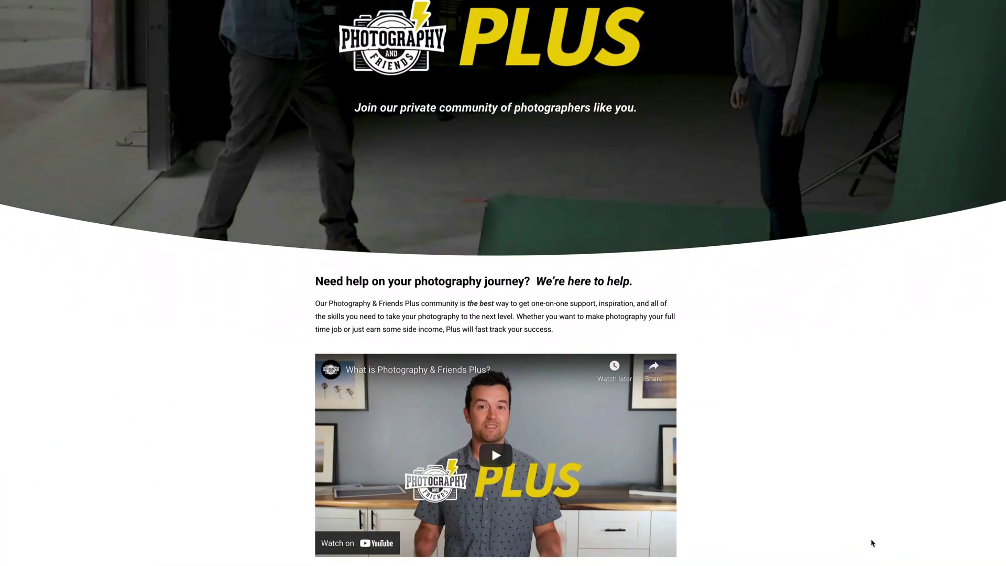